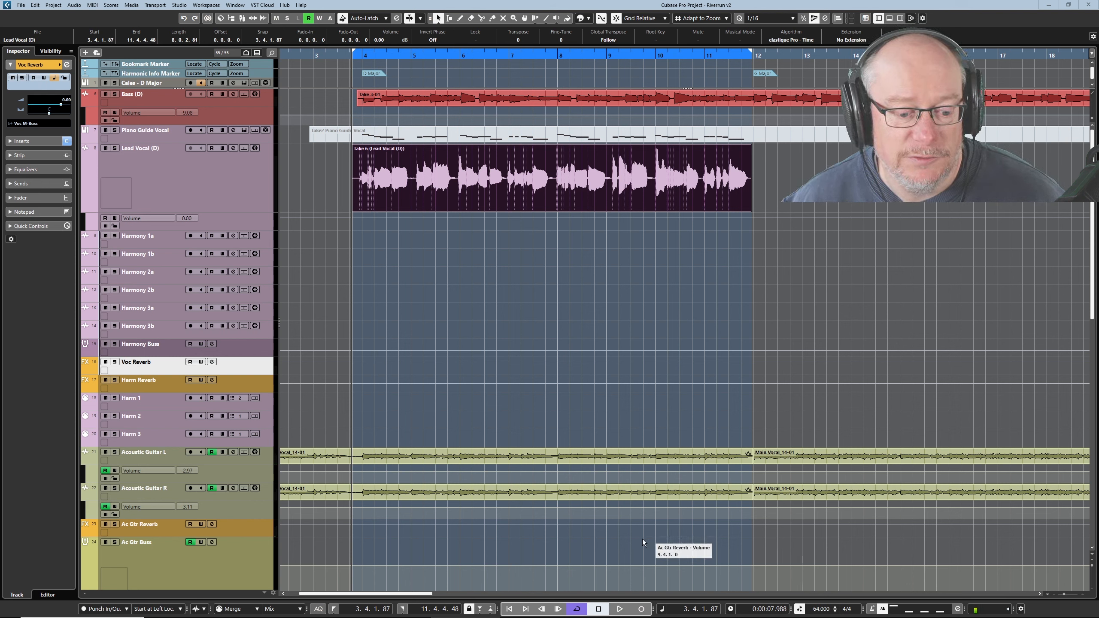
Step: Play the looped section with the full mix, and solo the Lead Vocal (D) track
click(620, 609)
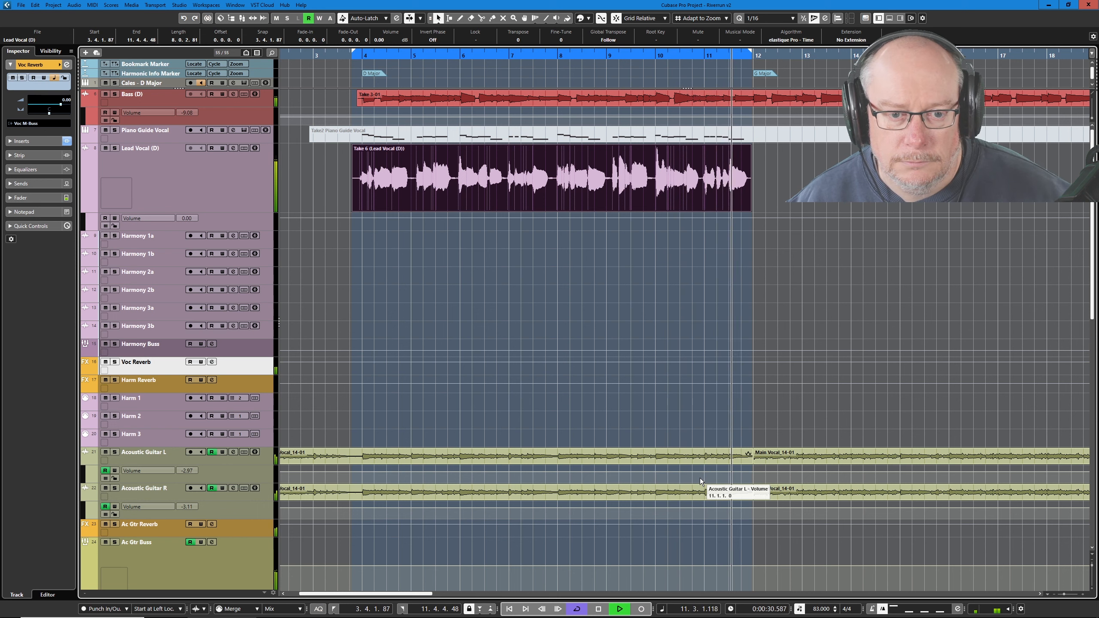
click(598, 609)
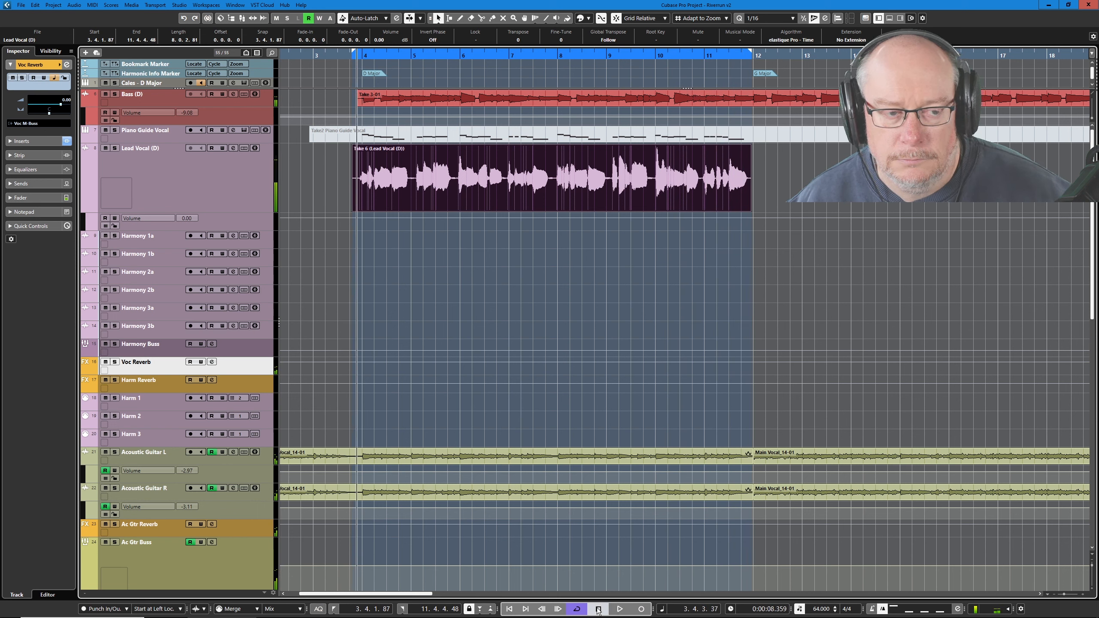
click(114, 148)
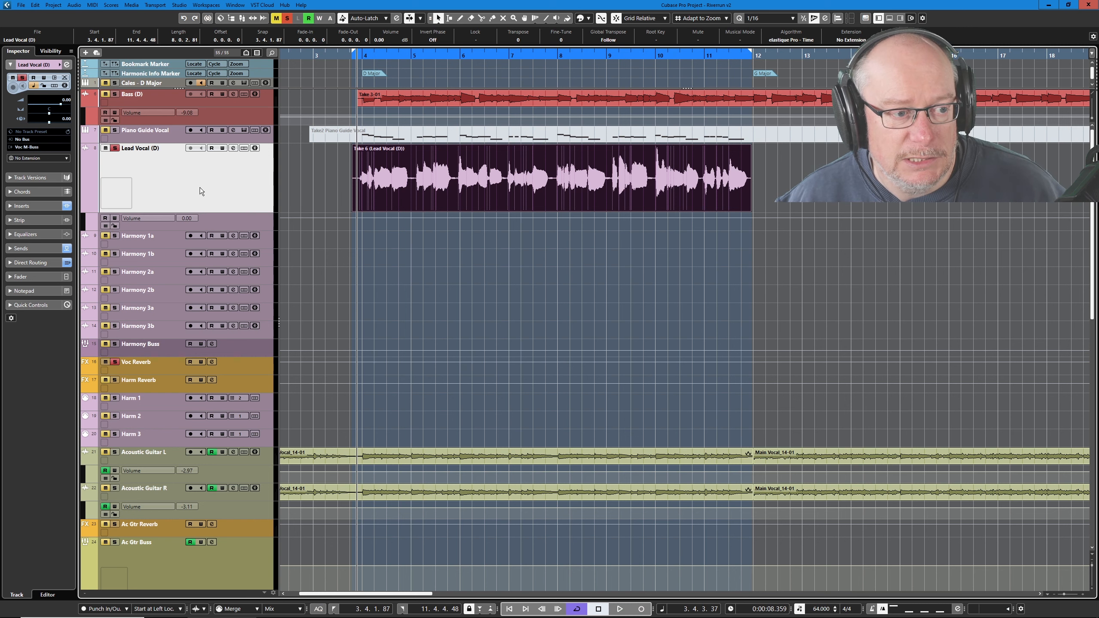
Step: In the mixer, bypass the Lead Vocal (D) channel's sends and inserts and remove its Insight 2 plug-in
key(F3)
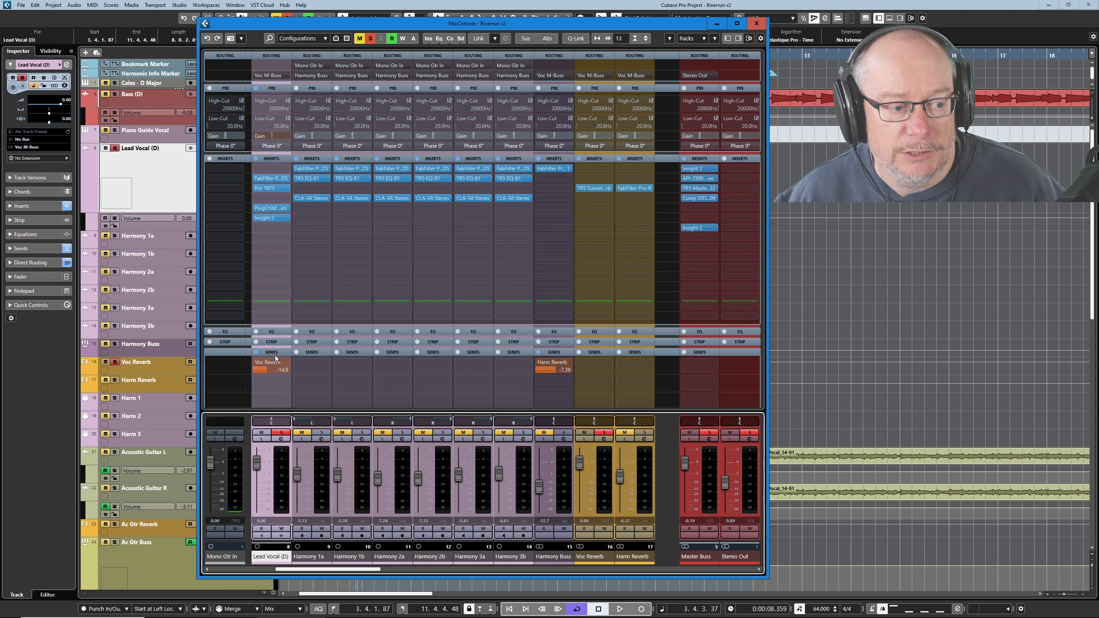
click(258, 366)
click(256, 207)
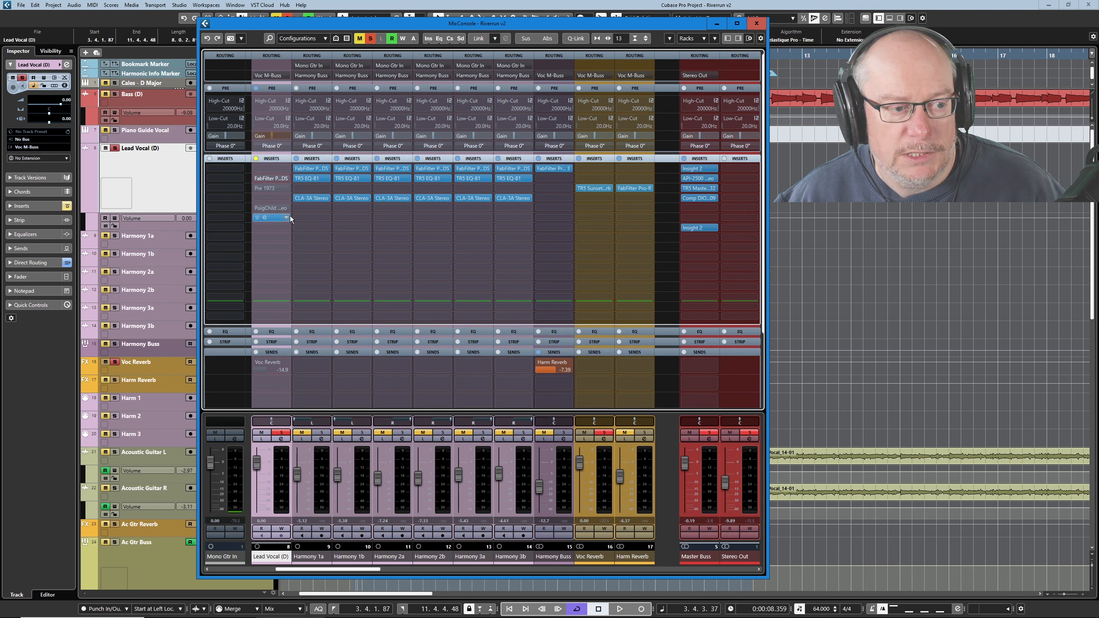
click(287, 218)
click(282, 238)
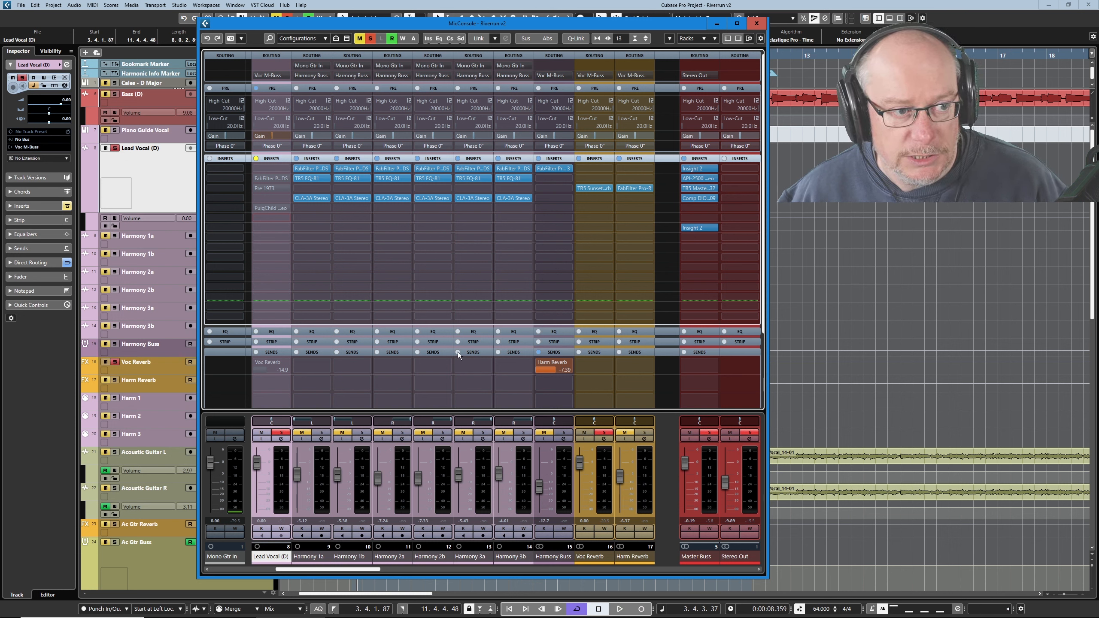
Step: Play the unprocessed lead vocal from the start of the looped section
key(KP_1)
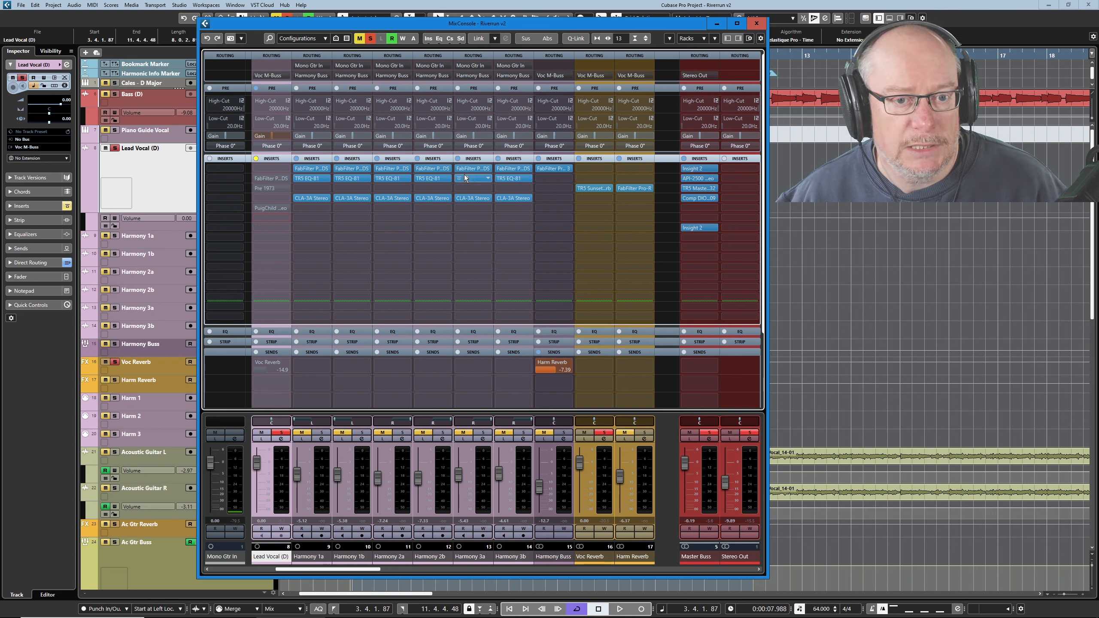
key(space)
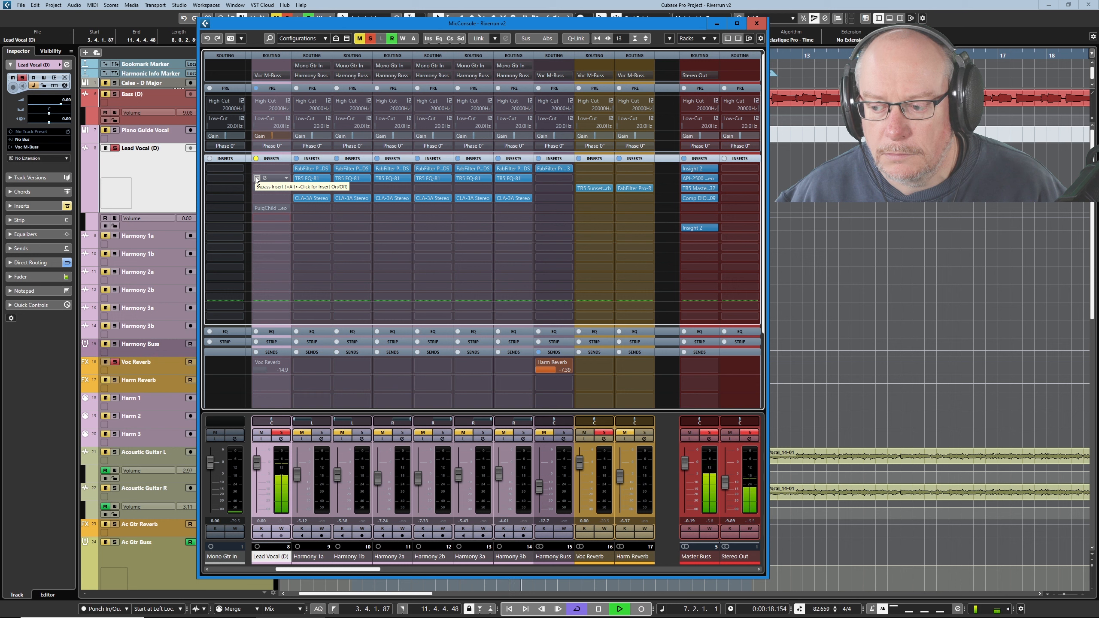
key(space)
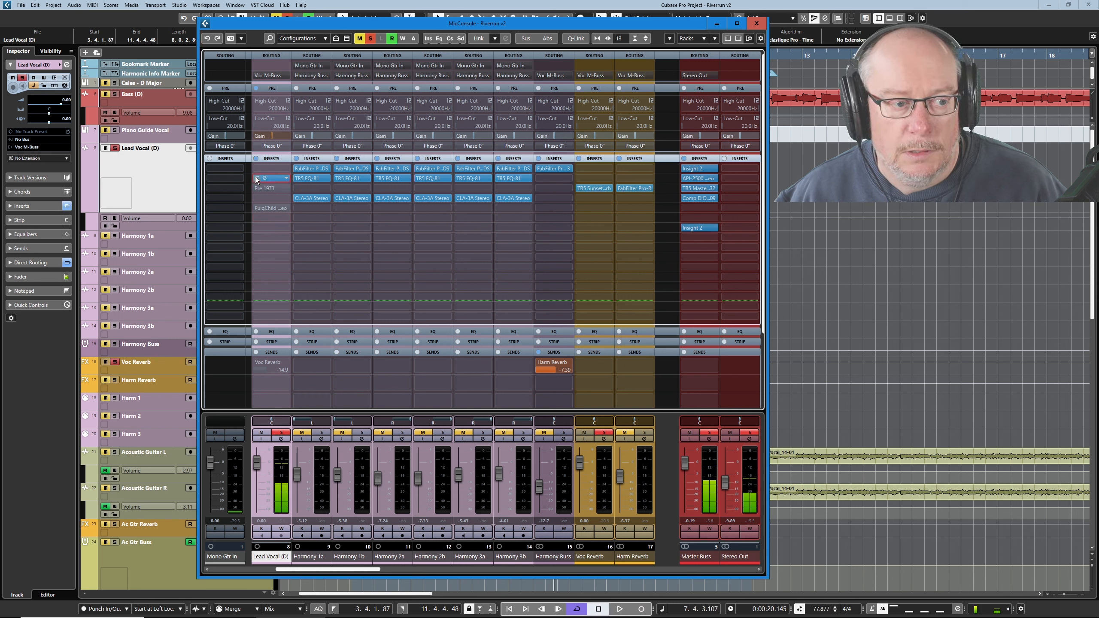
Step: Reactivate the FabFilter Pro-DS insert on the lead vocal and audition the de-essing with its editor open
click(256, 178)
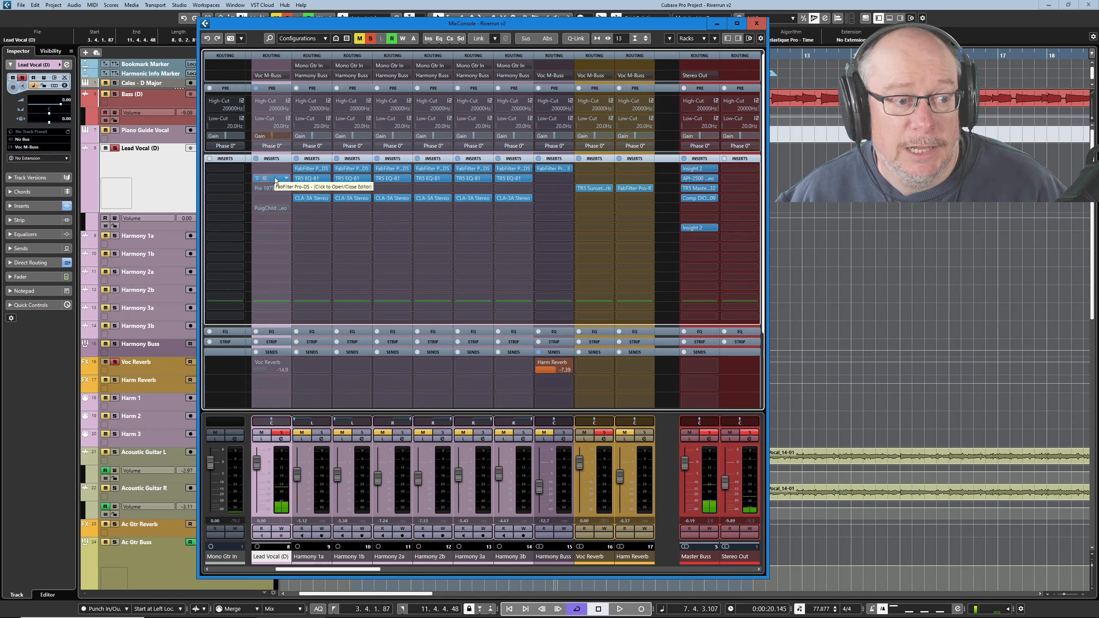
click(274, 177)
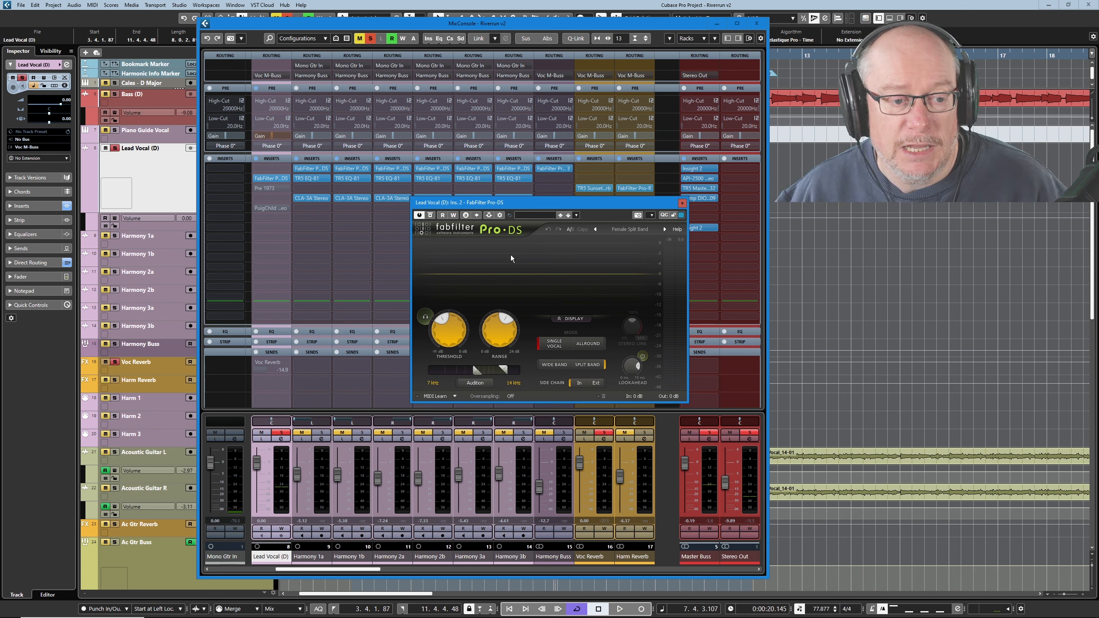
click(618, 608)
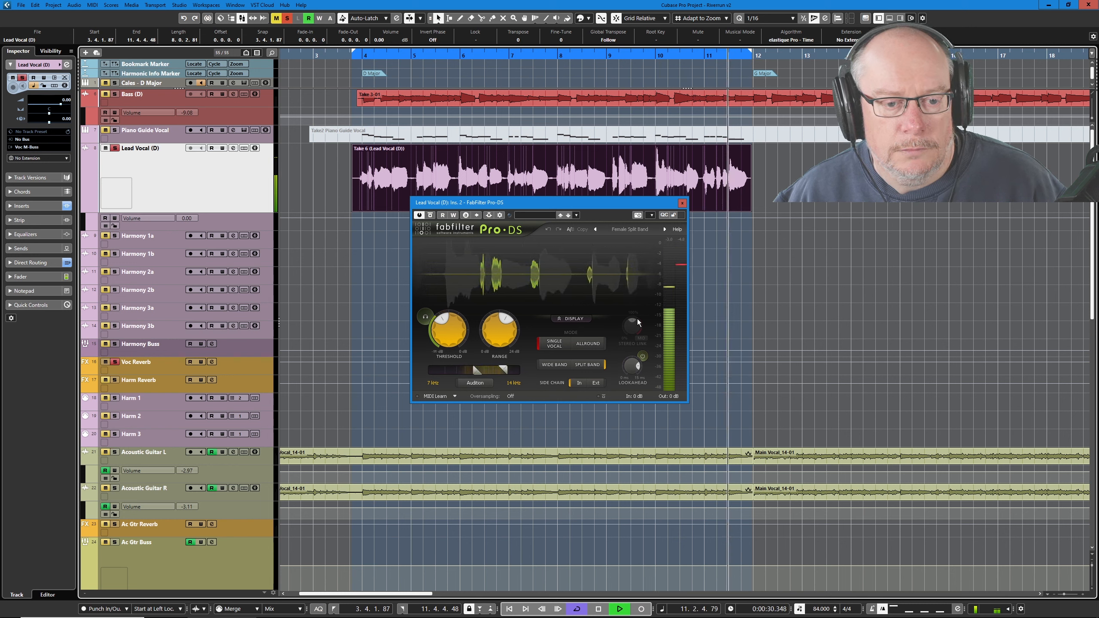
click(687, 403)
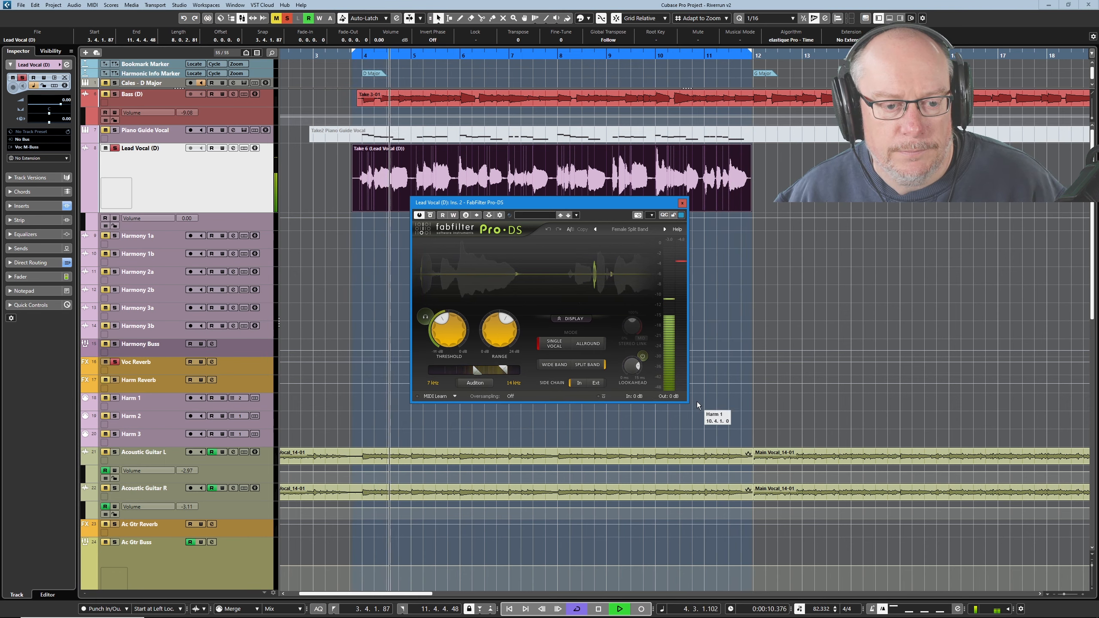
drag(597, 201, 559, 220)
key(F3)
key(space)
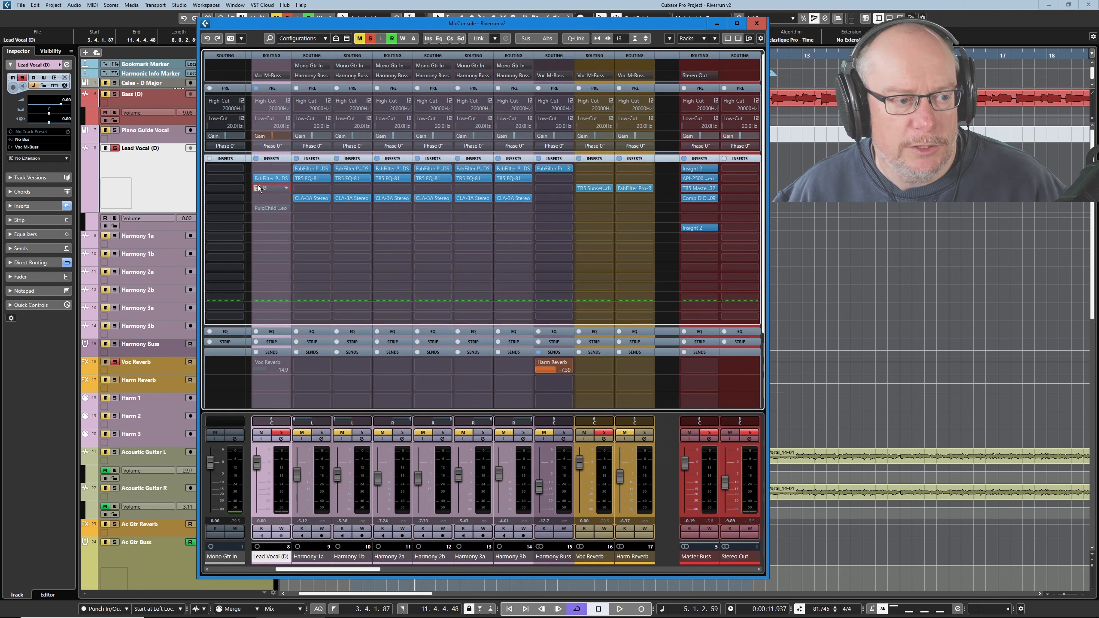
Step: Reactivate the Pre 1973 insert on the lead vocal and compare it bypassed and active during playback
click(276, 188)
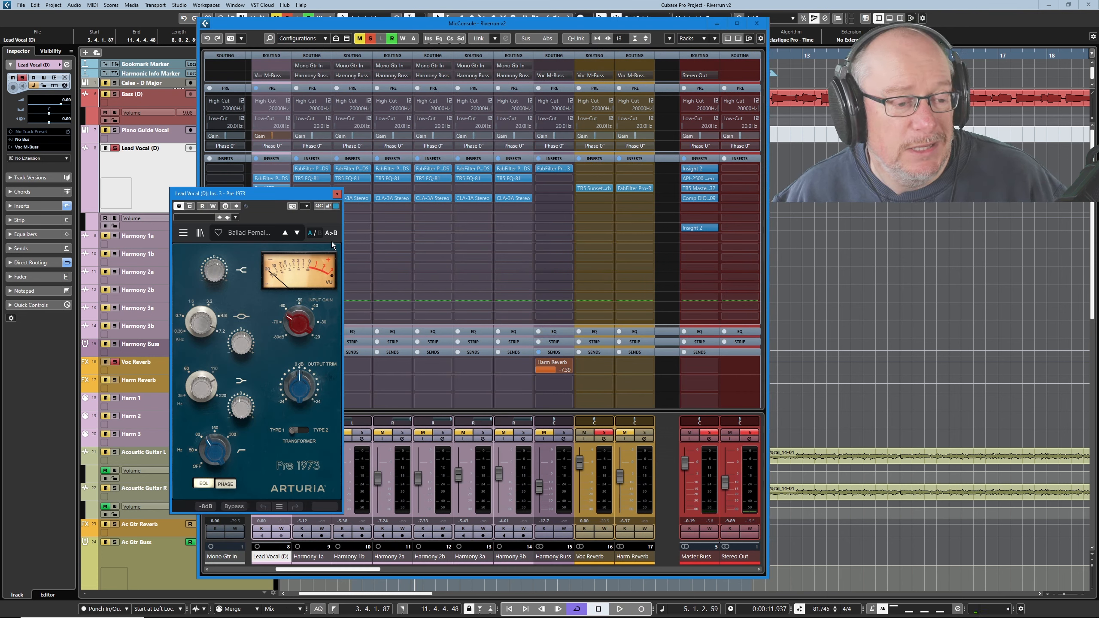
drag(283, 197, 509, 171)
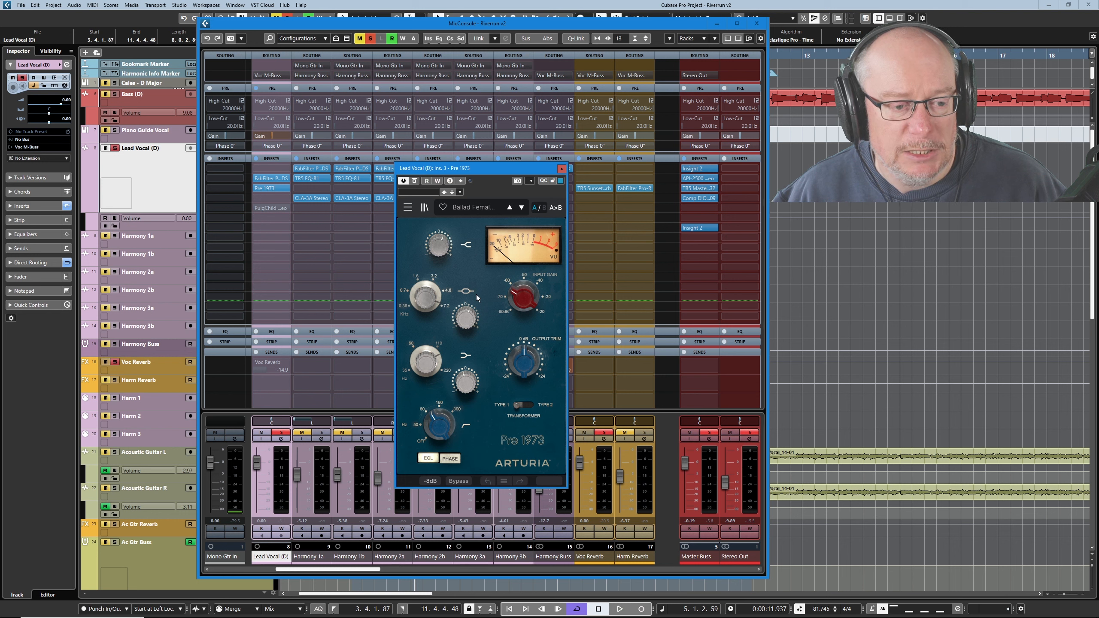
mouse_move(463, 384)
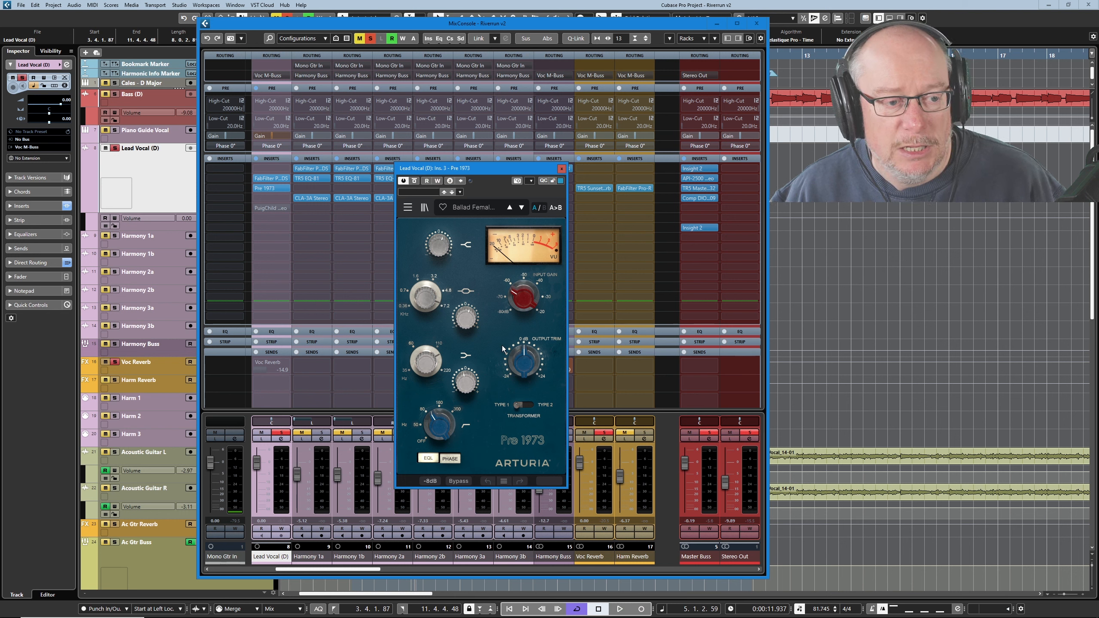
click(415, 182)
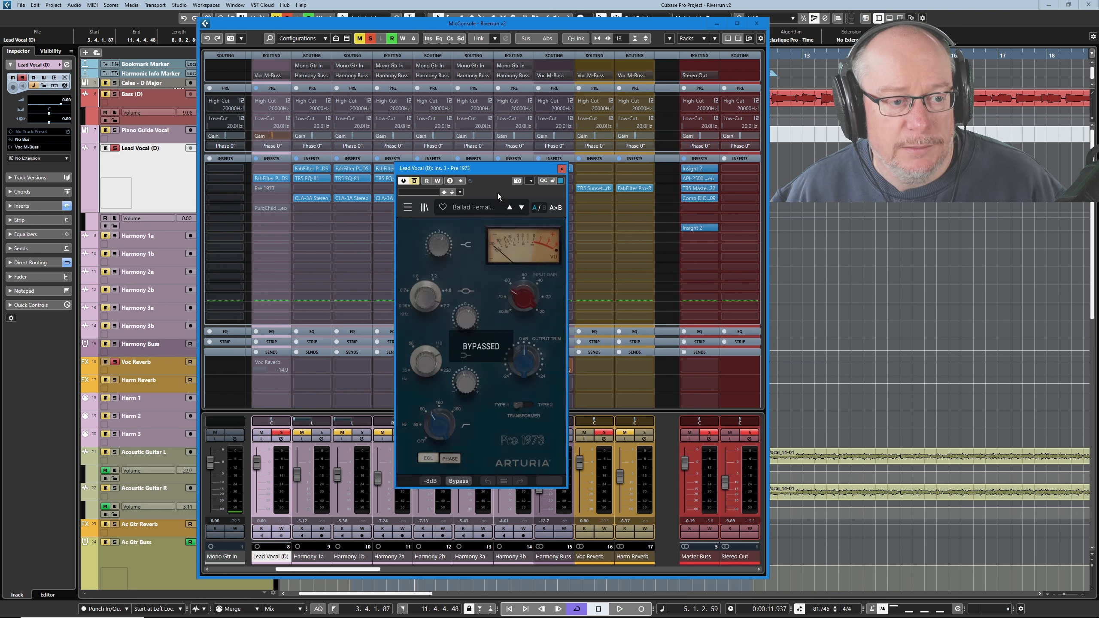
click(620, 609)
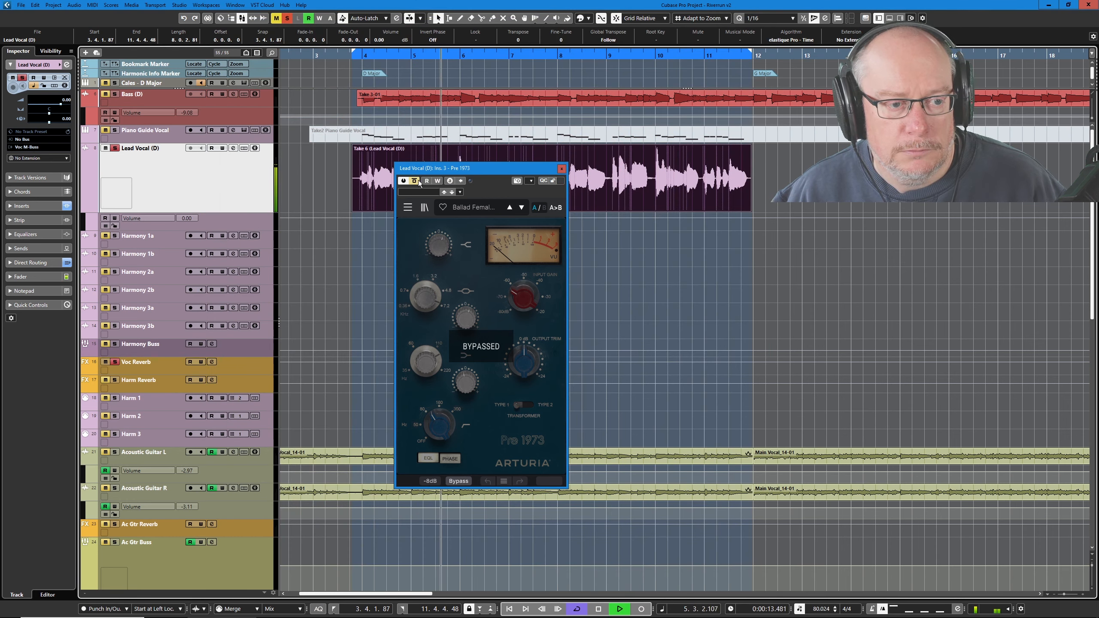
click(415, 181)
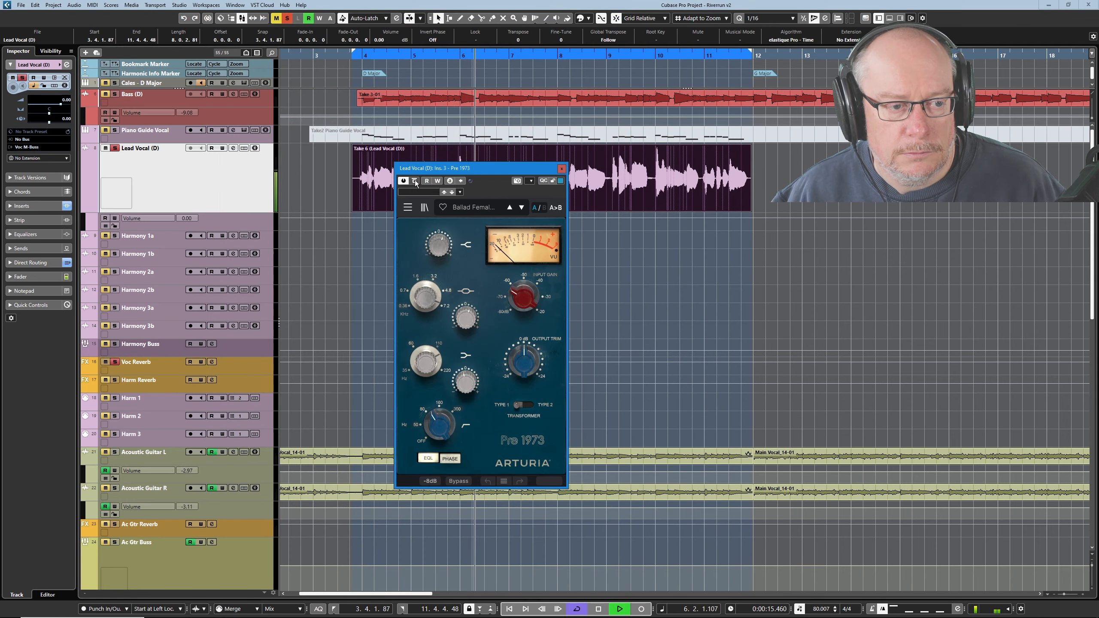
mouse_move(509, 294)
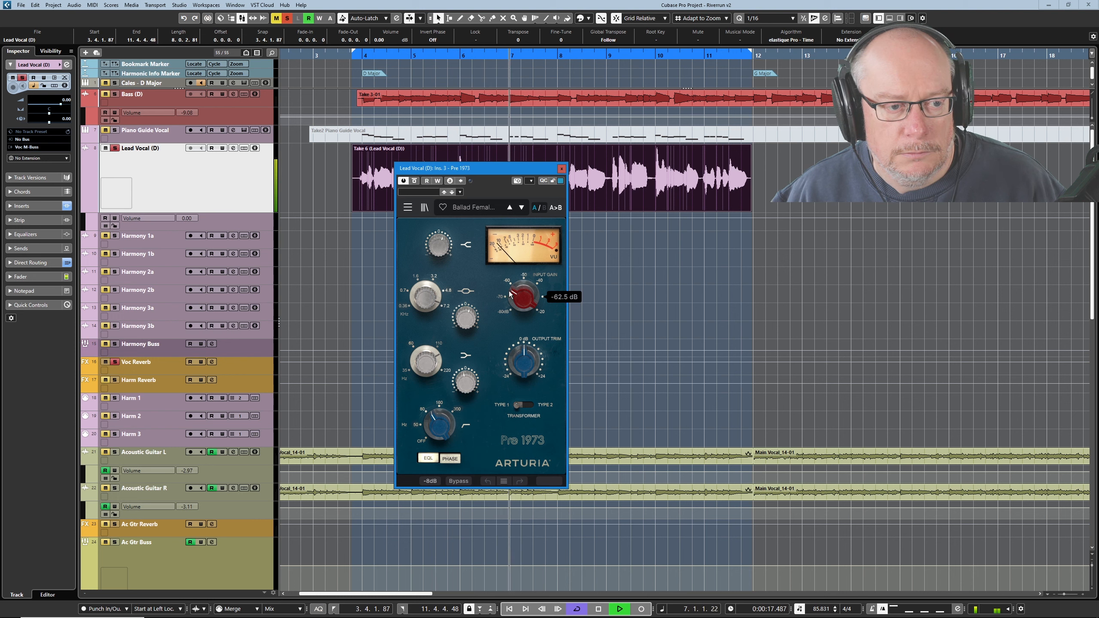
click(562, 168)
key(space)
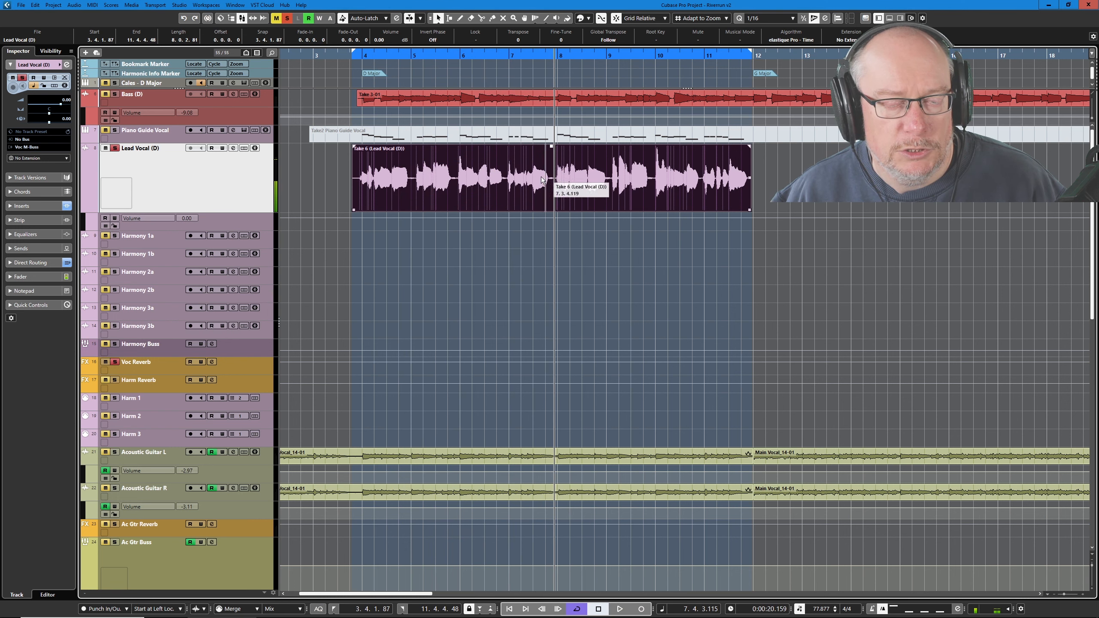
Step: Reactivate the PuigChild 670 Stereo insert in the Lead Vocal (D) channel settings and open its editor
click(233, 147)
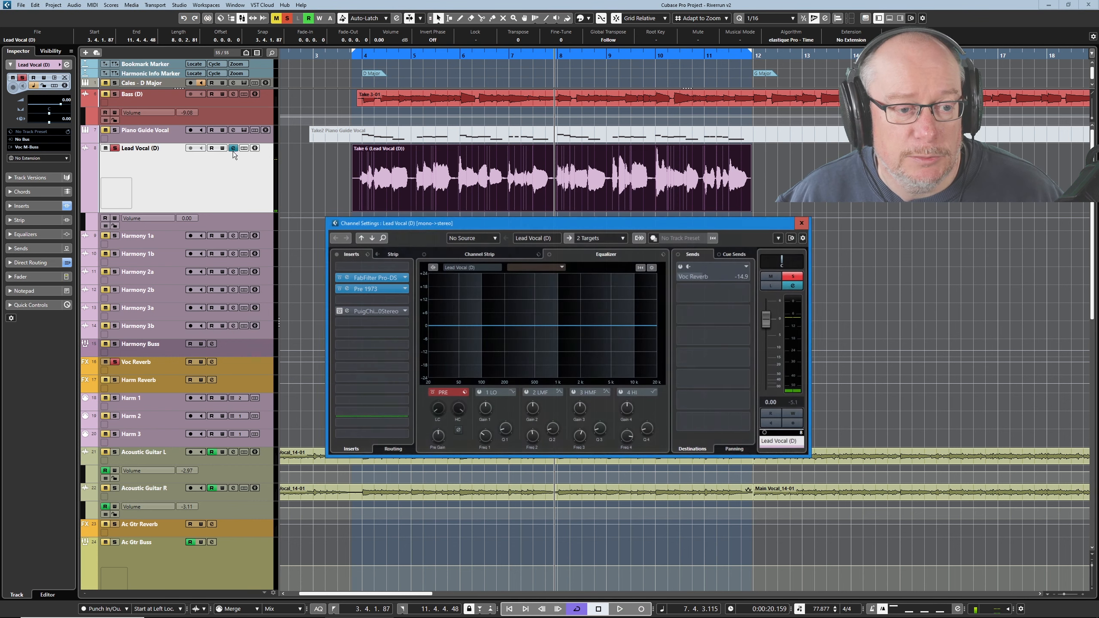
click(339, 311)
click(339, 310)
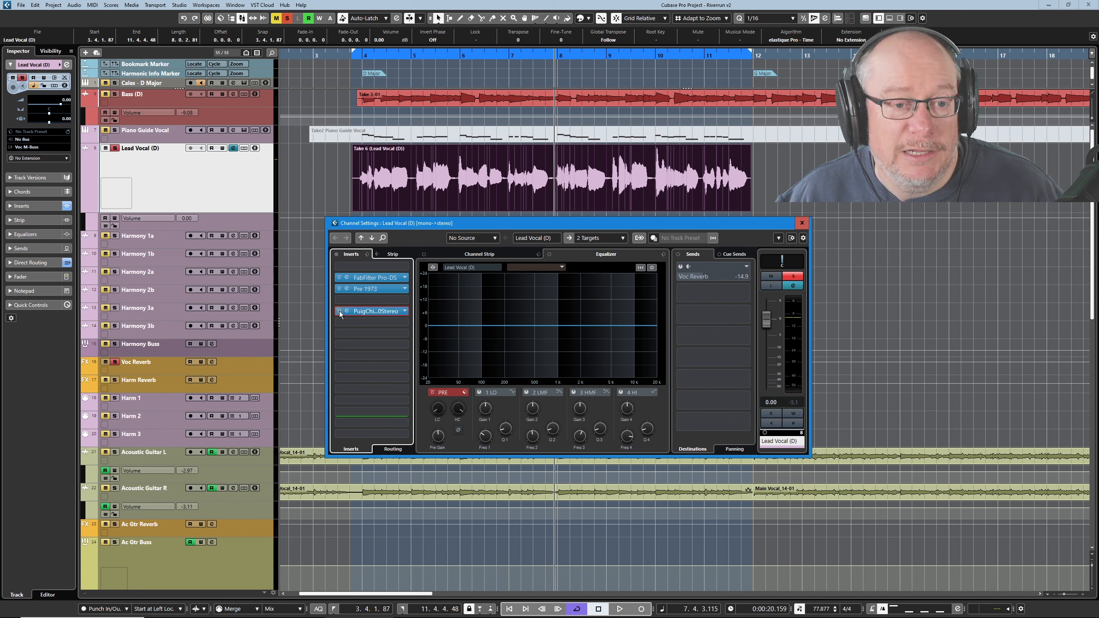
click(371, 312)
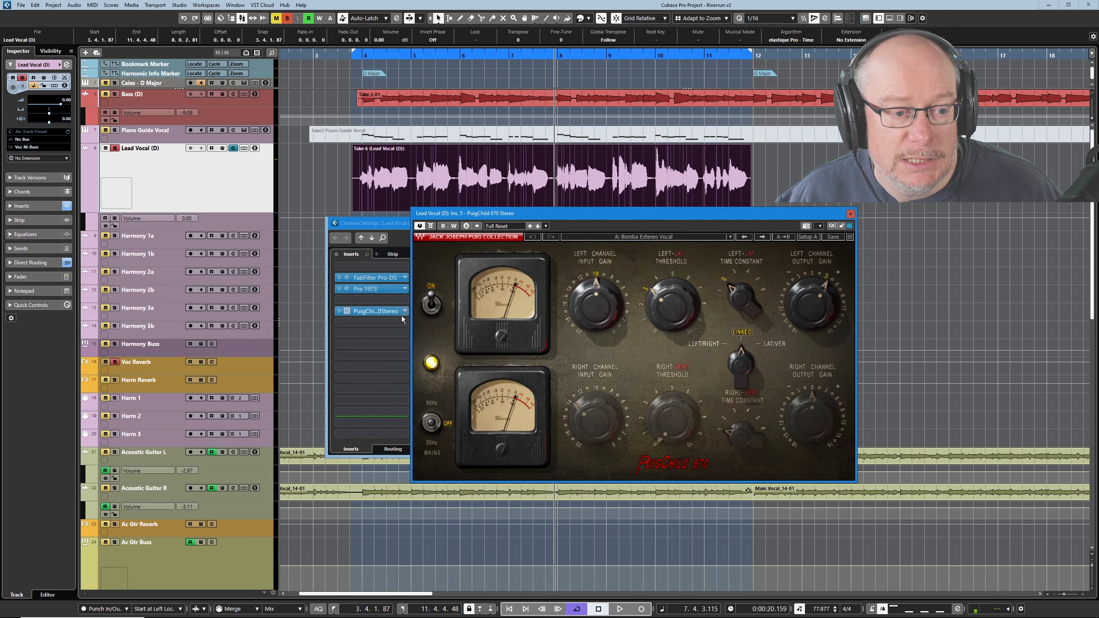
drag(535, 214, 484, 219)
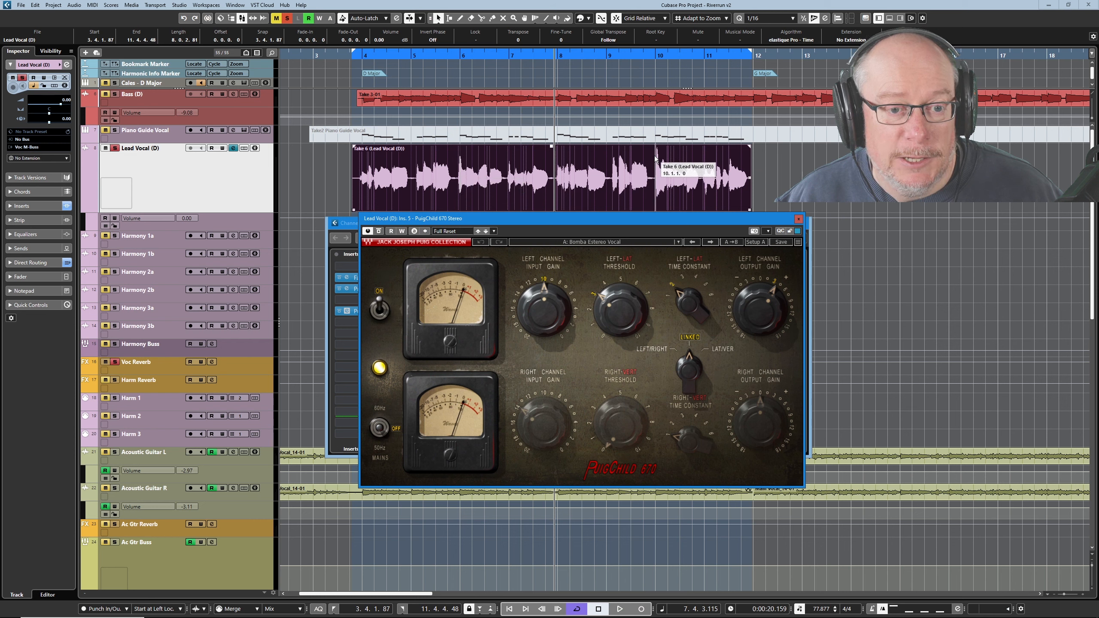
Step: Play the lead vocal through the PuigChild 670 from around bar 10 and watch its gain reduction meters
click(650, 57)
key(space)
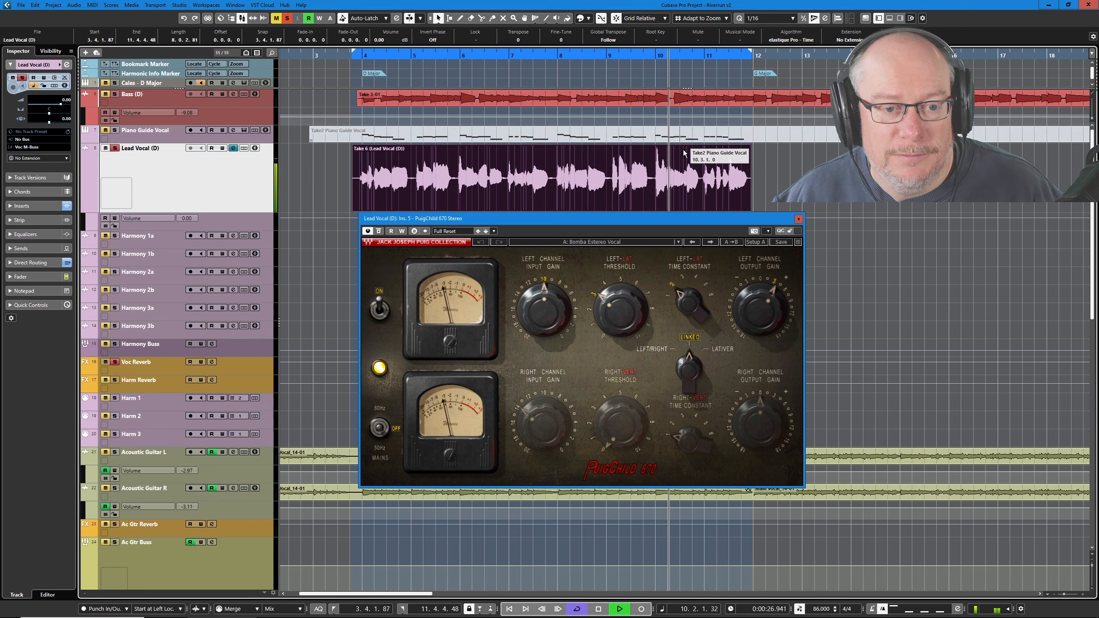
key(space)
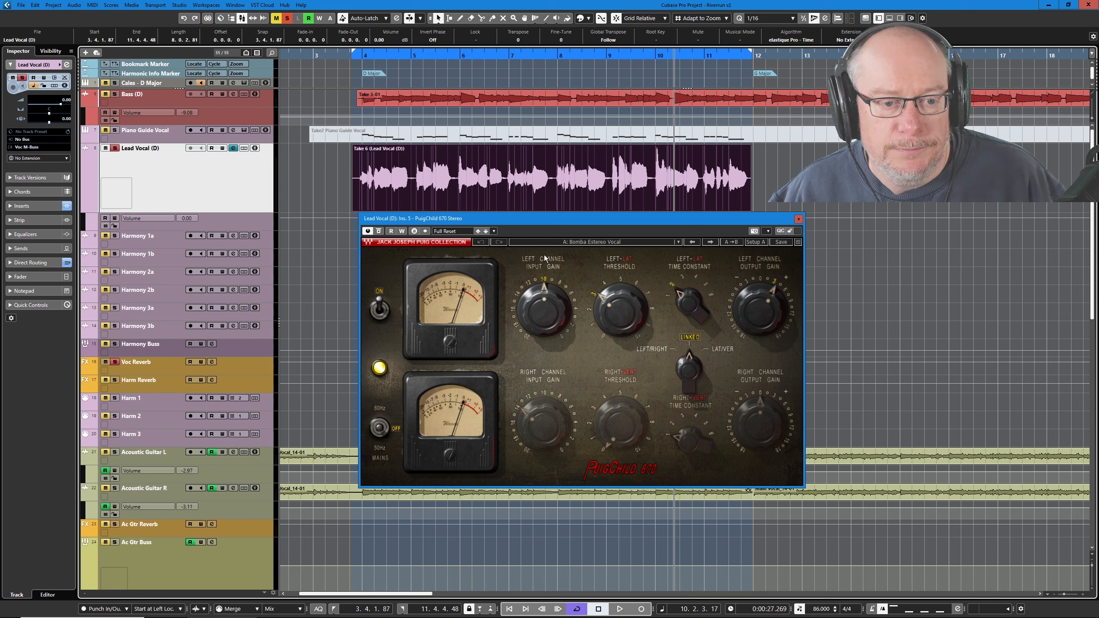
key(space)
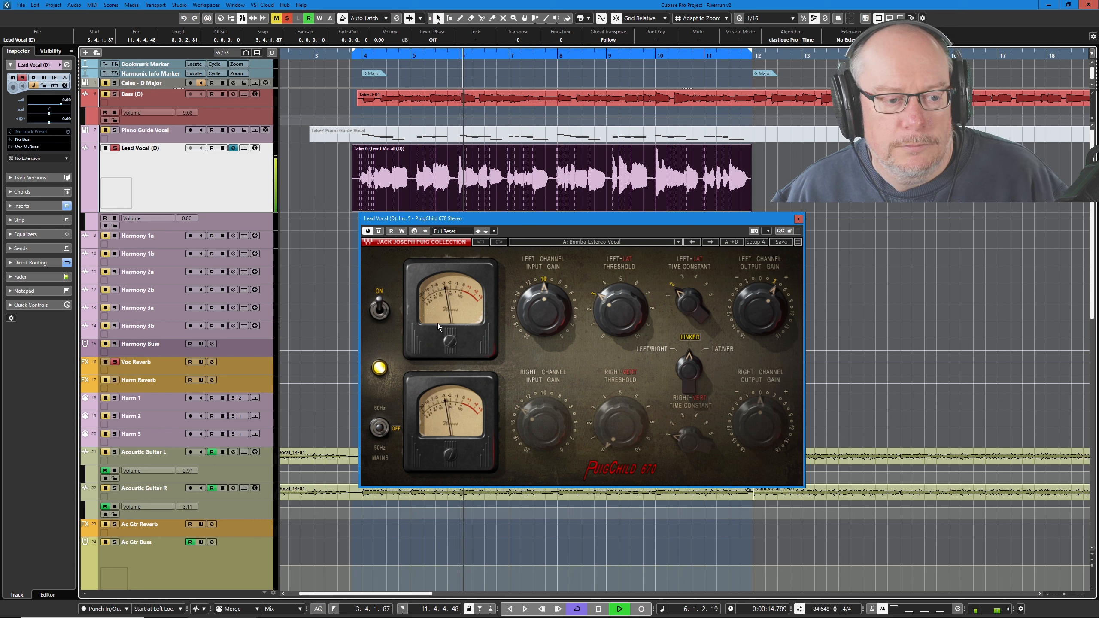
key(space)
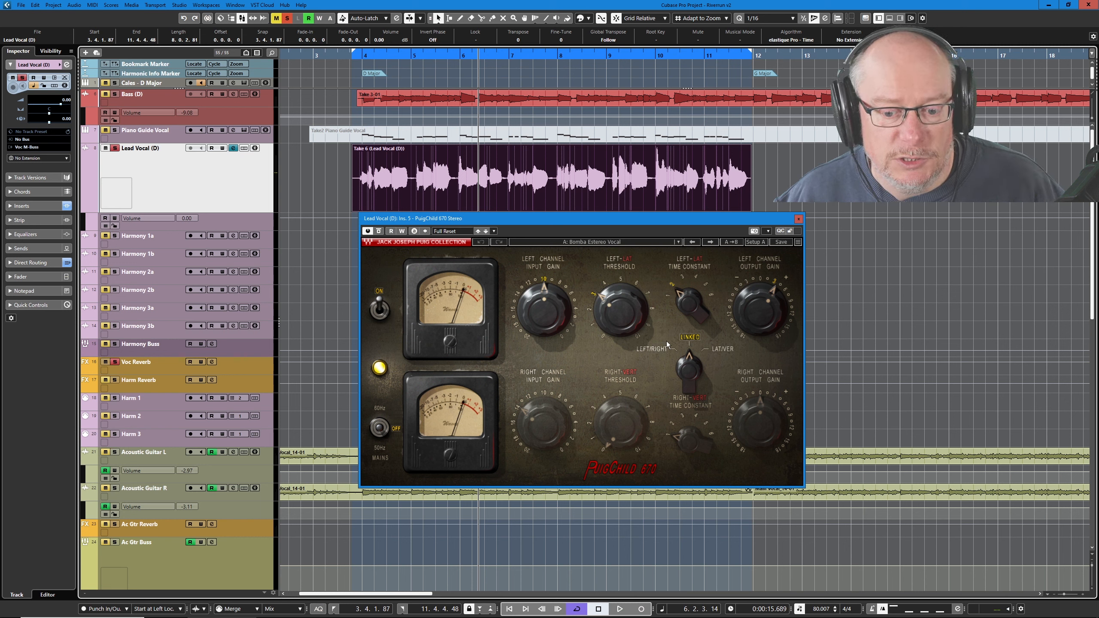
Step: Audition the vocal while toggling the PuigChild 670's bypass, inspect its time constant setting, and close its editor
key(space)
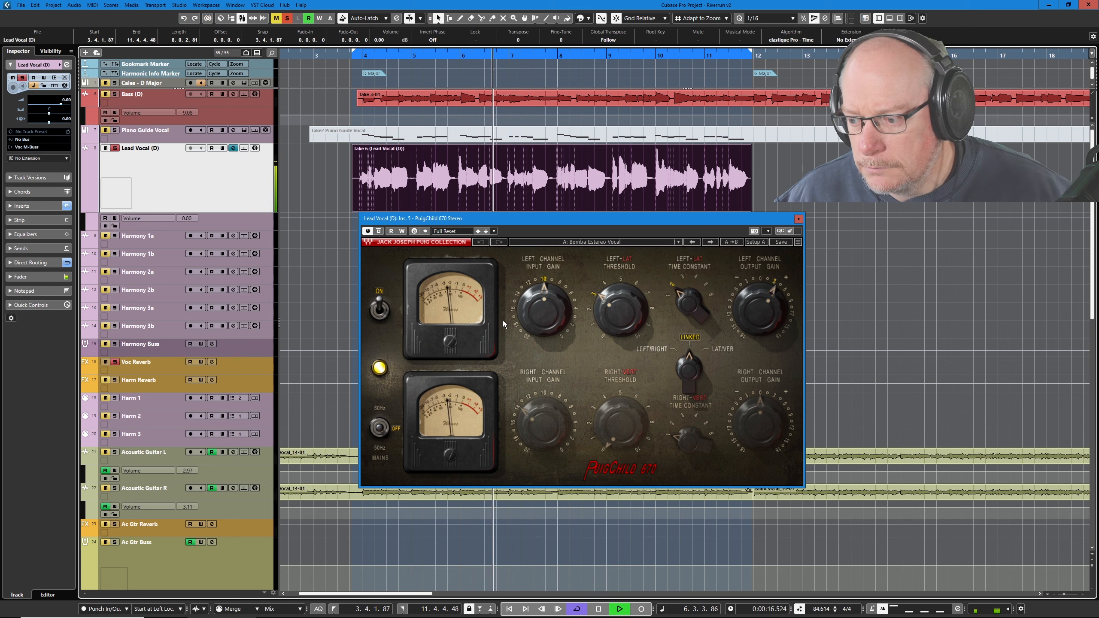
click(379, 233)
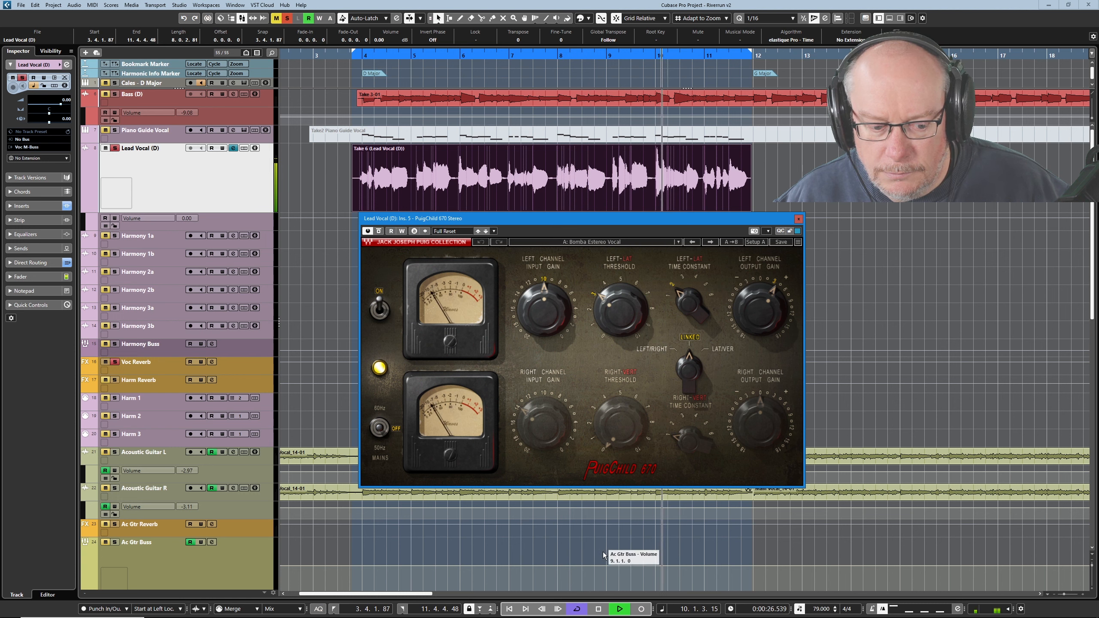
key(space)
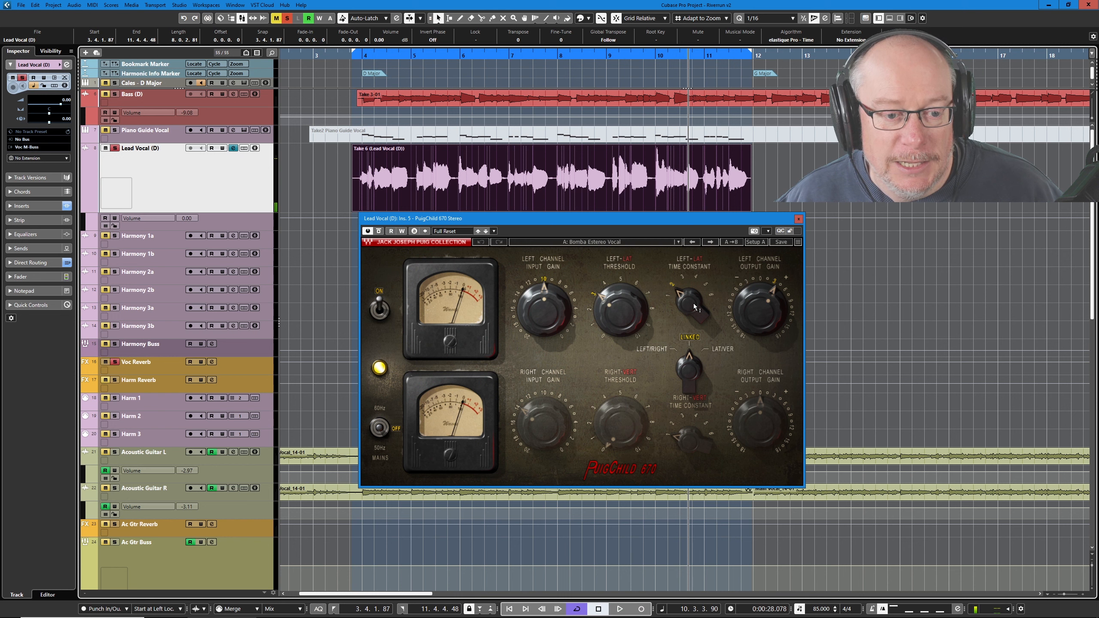
mouse_move(694, 304)
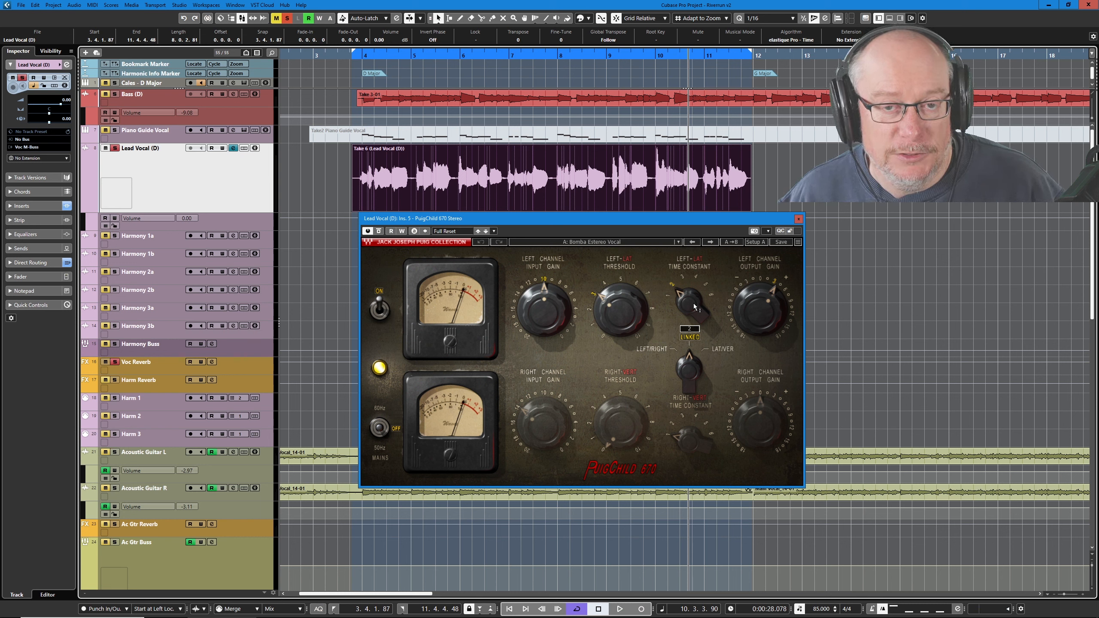
click(798, 219)
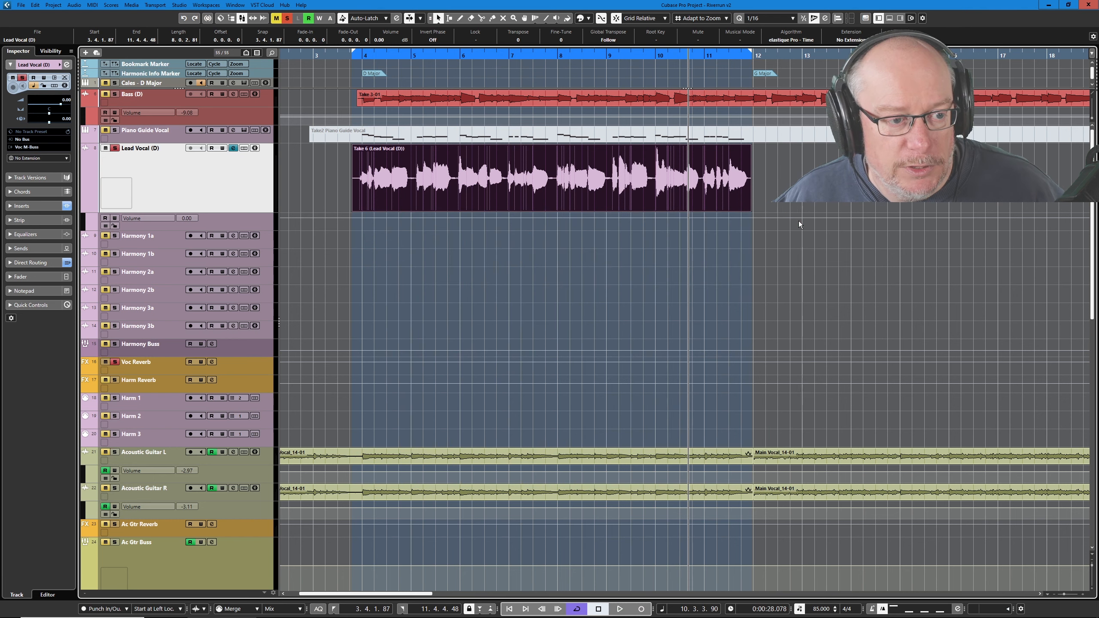
Step: Open the MixConsole and audition the lead vocal with all its inserts bypassed, reactivating them during playback
click(243, 19)
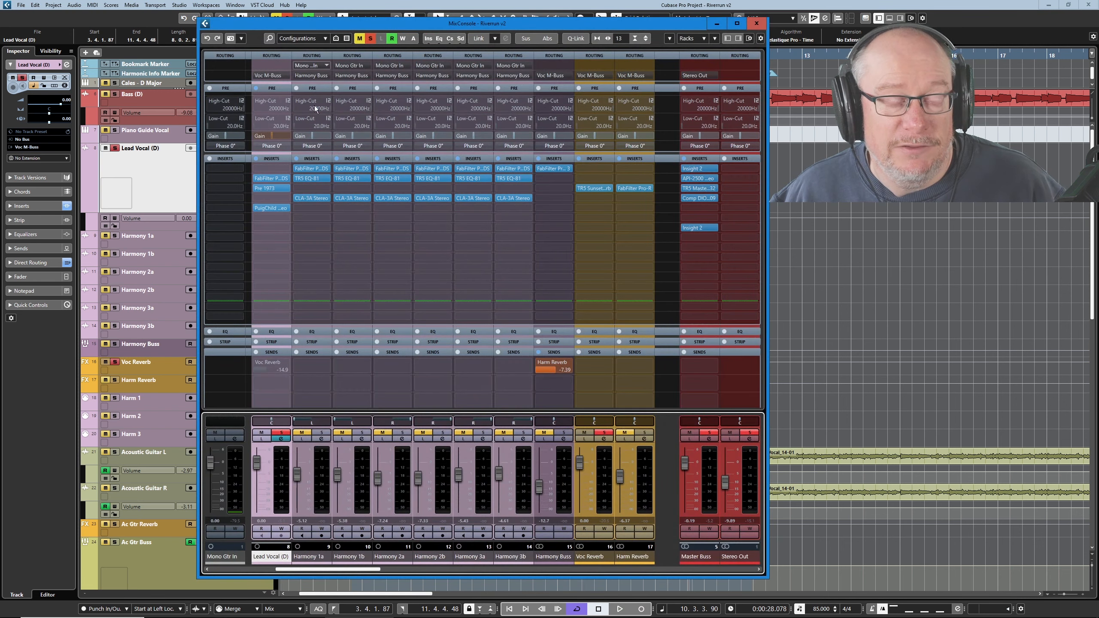
click(256, 158)
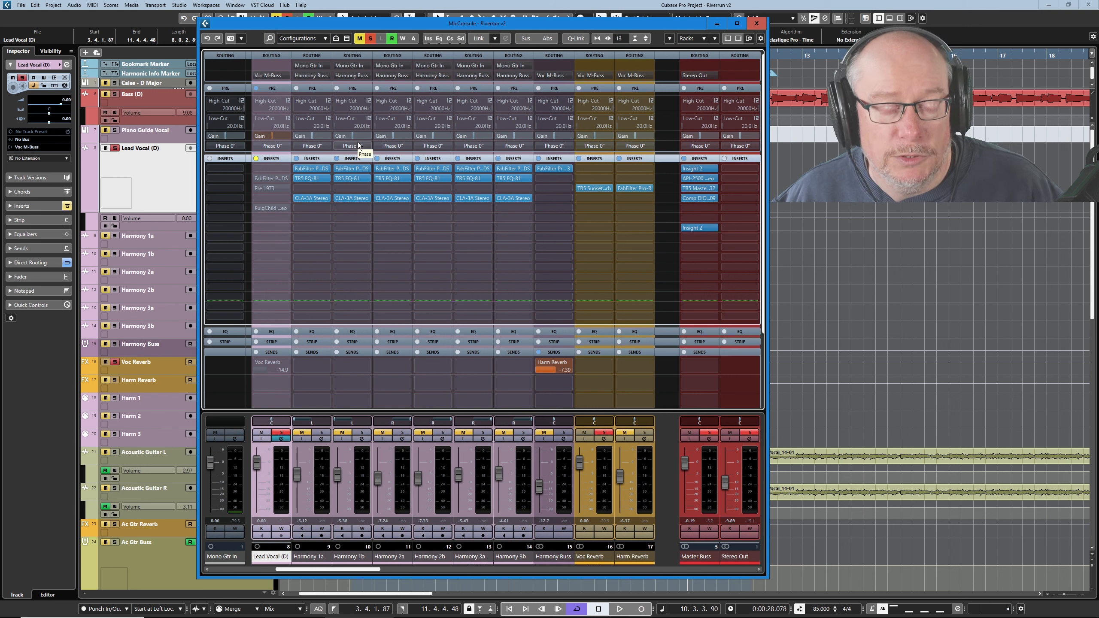
key(space)
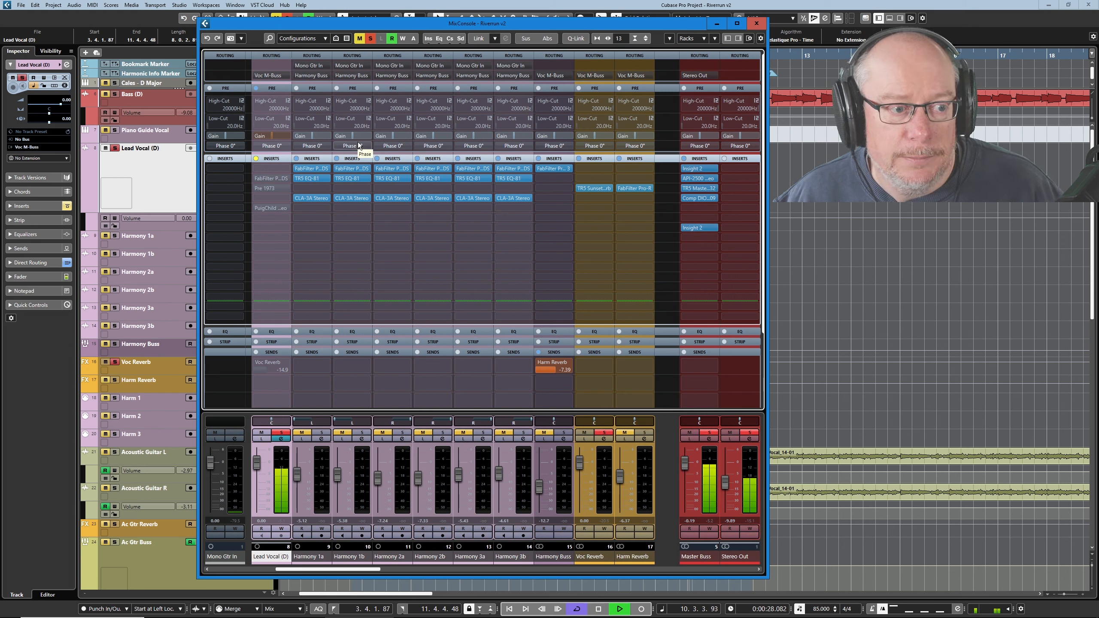
click(256, 159)
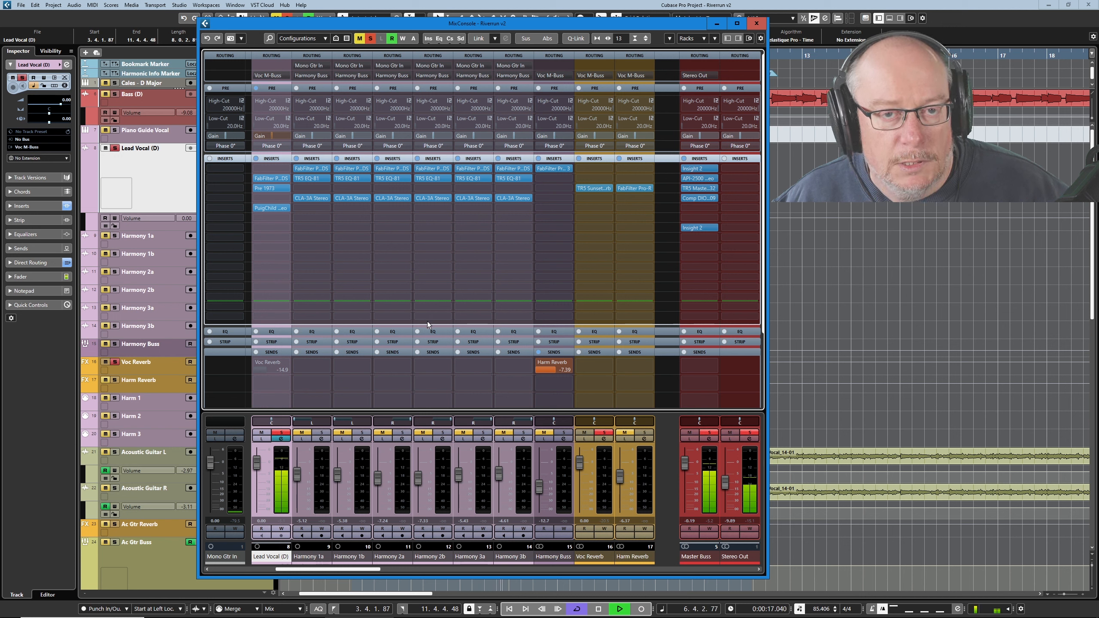
Step: Activate the lead vocal's Voc Reverb send, open the TR5 Sunset Sound Studio Reverb editor, and stop playback with the MixConsole closed
click(600, 187)
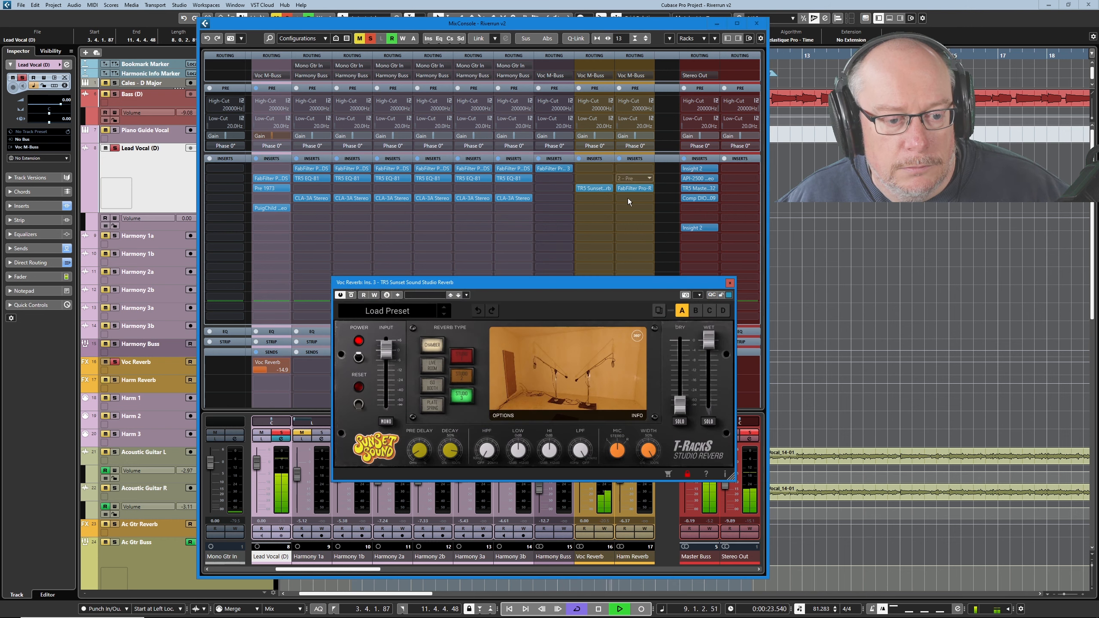
click(598, 609)
key(F3)
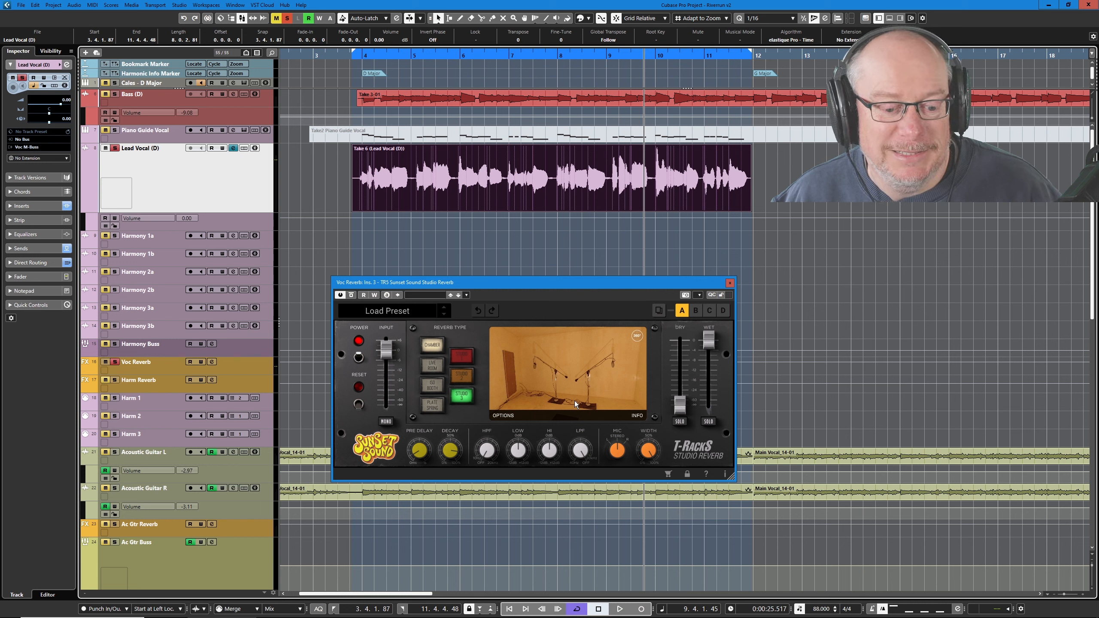
Step: Audition the lead vocal with reverb in solo and unsoloed within the full mix
click(619, 609)
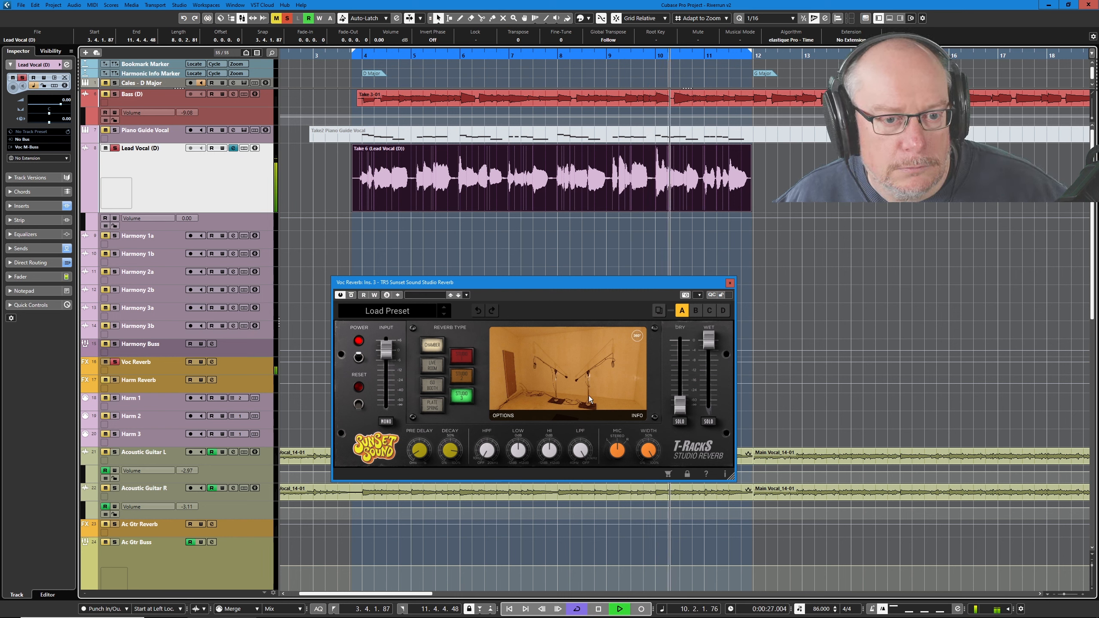
click(115, 148)
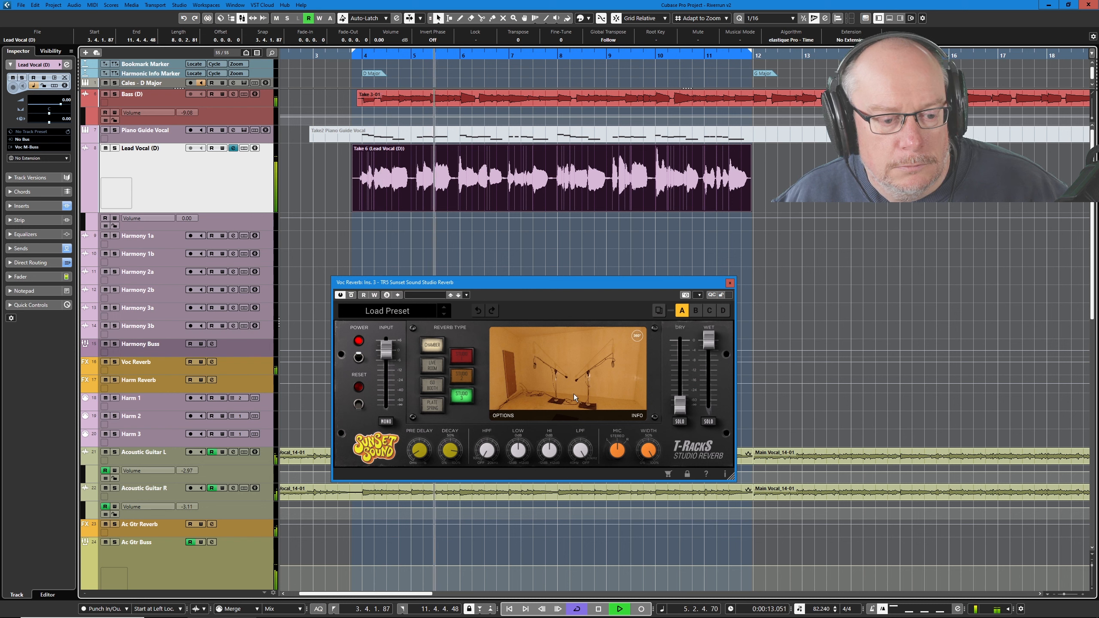
click(598, 608)
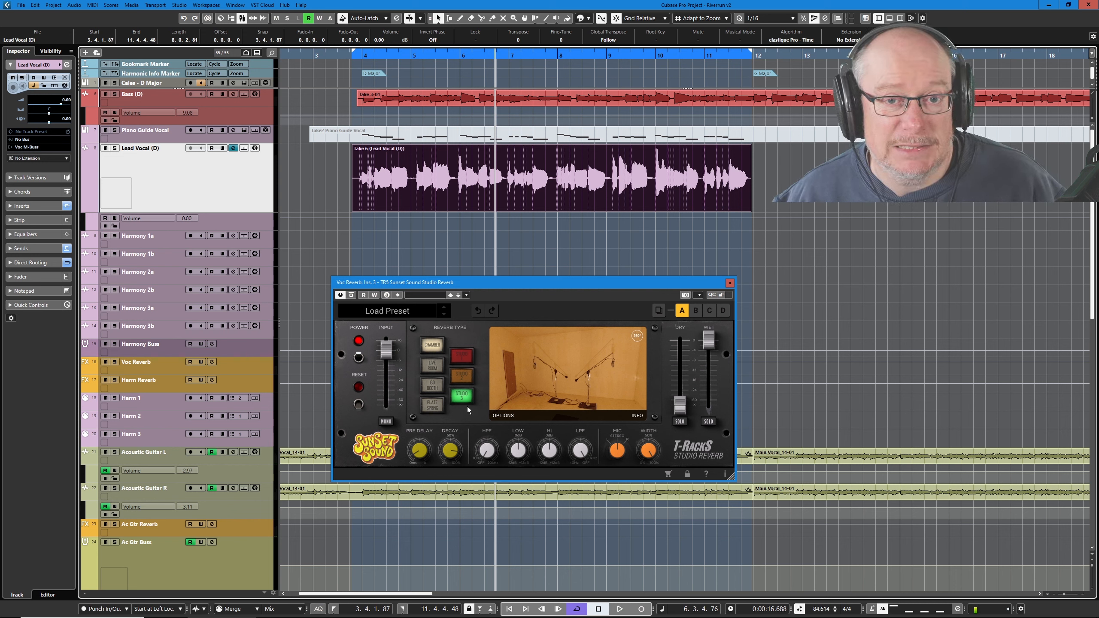
Step: Solo Lead Vocal (D) again, play it through the Sunset Sound reverb, and close the reverb editor after stopping
click(115, 148)
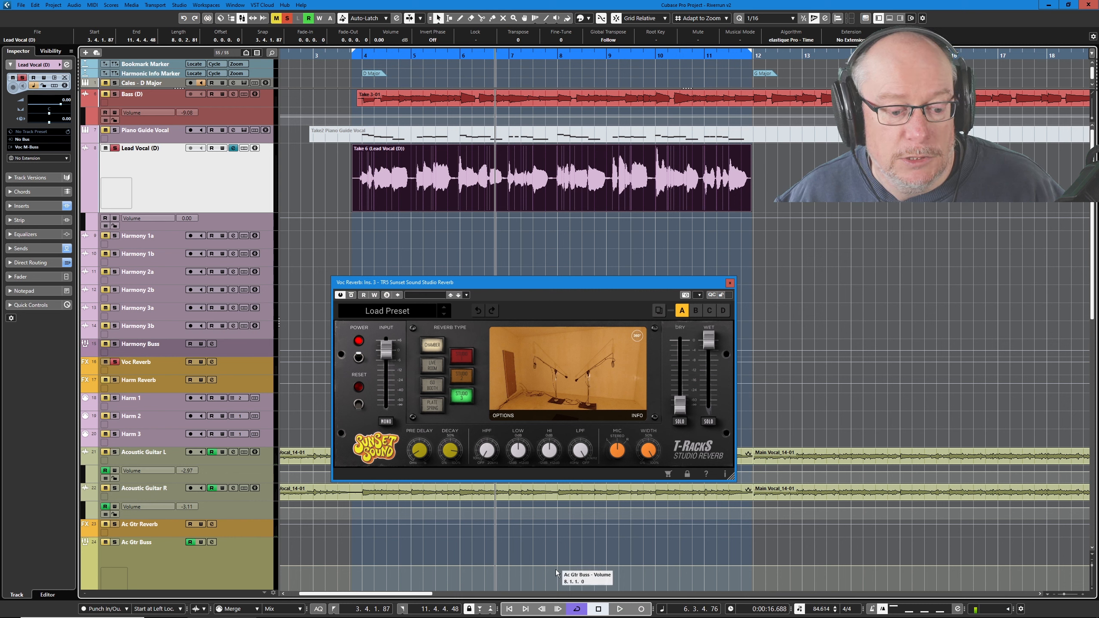
click(620, 609)
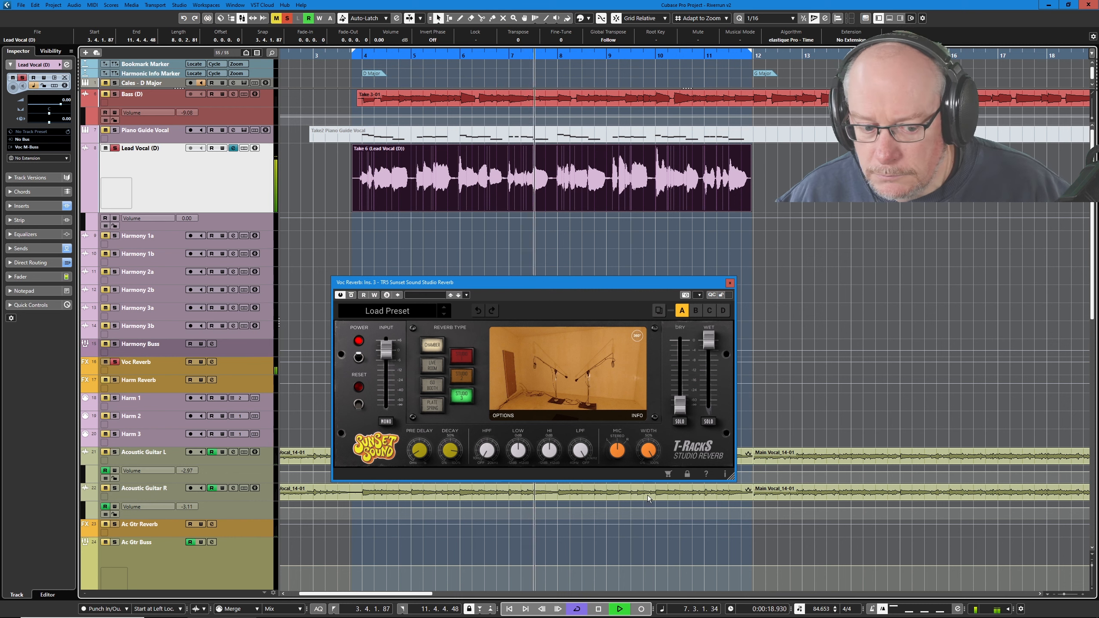
click(599, 609)
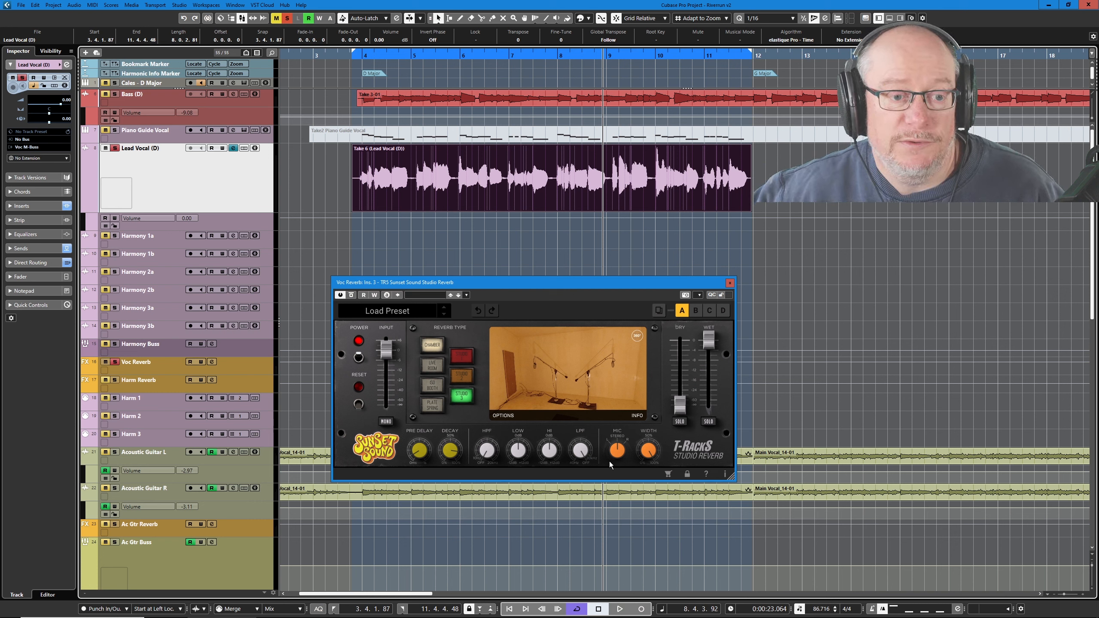
click(730, 282)
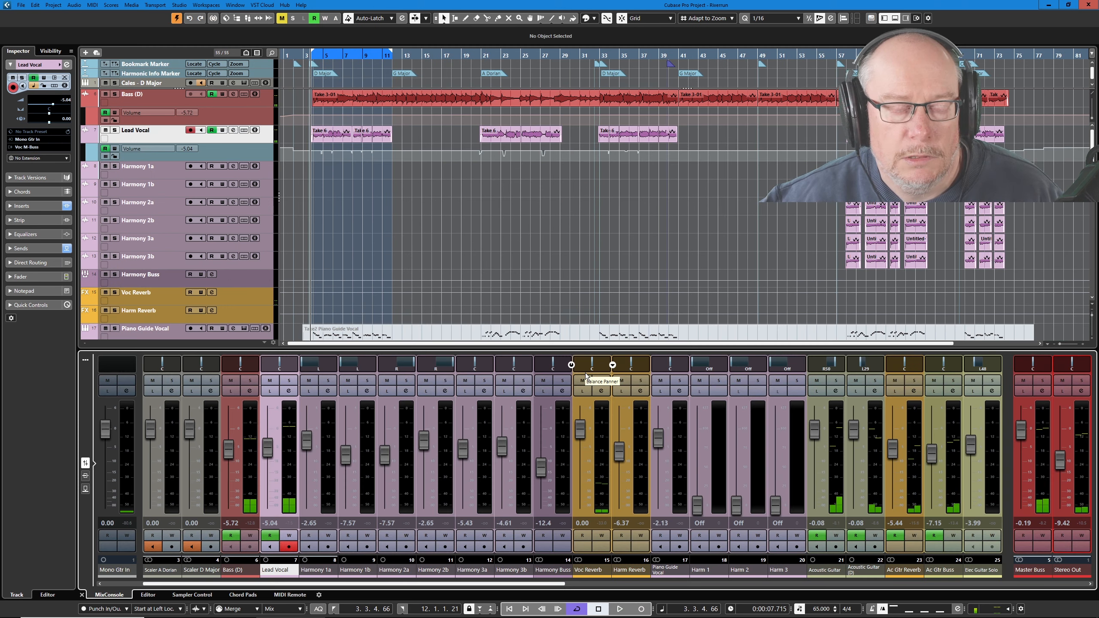
Step: Play the full mix of the Riverrun project from around bar 4 with the Lead Vocal track enlarged
key(space)
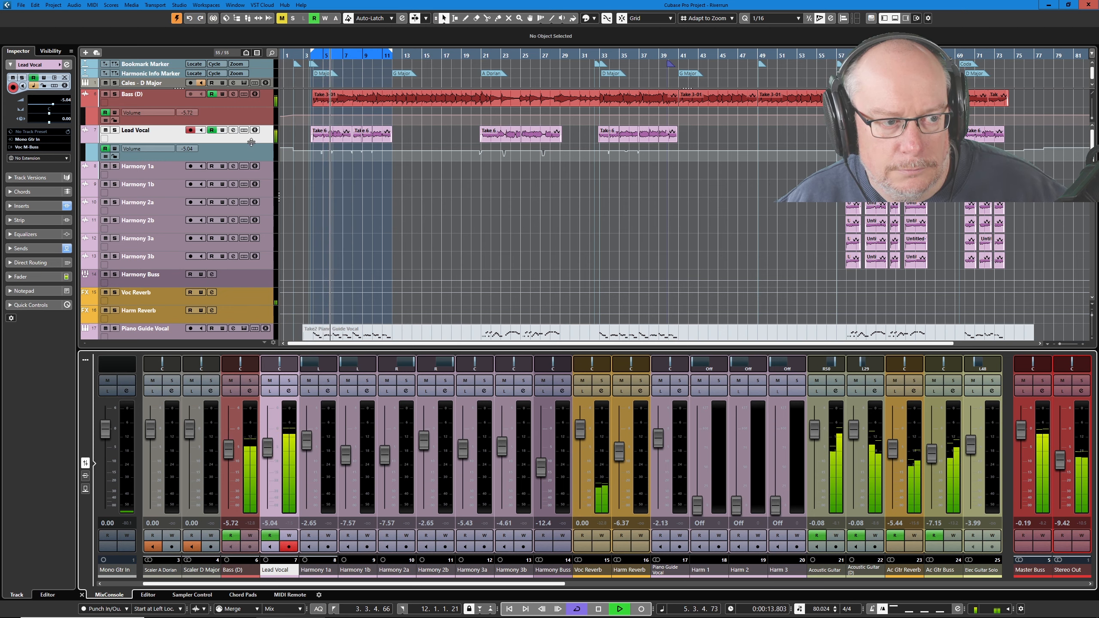
drag(248, 144, 236, 197)
scroll(303, 167, up, 5)
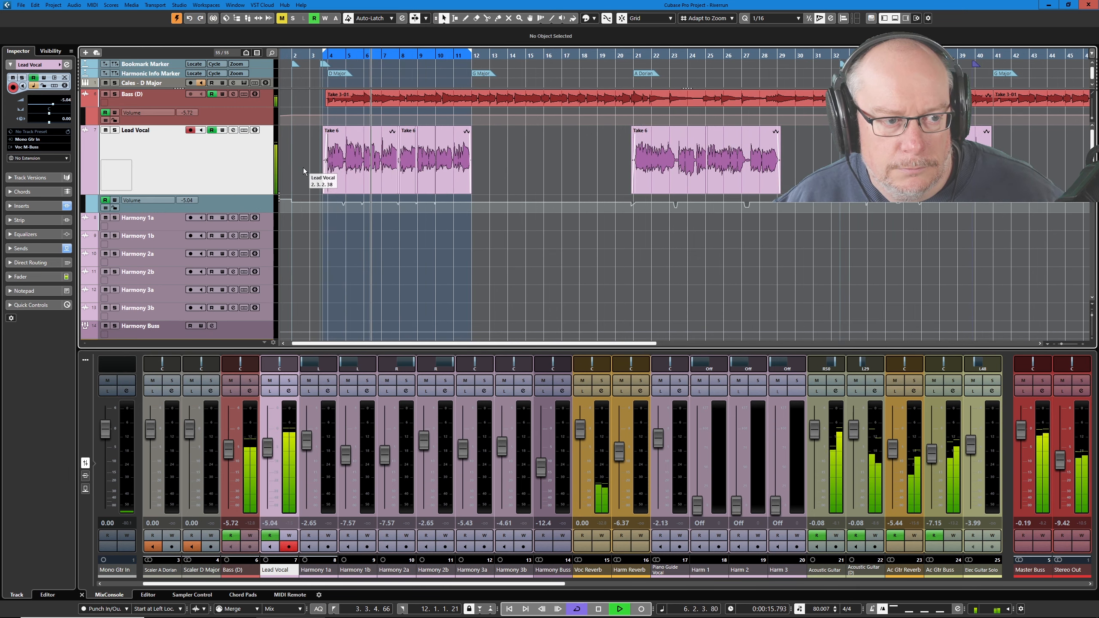
scroll(393, 244, up, 1)
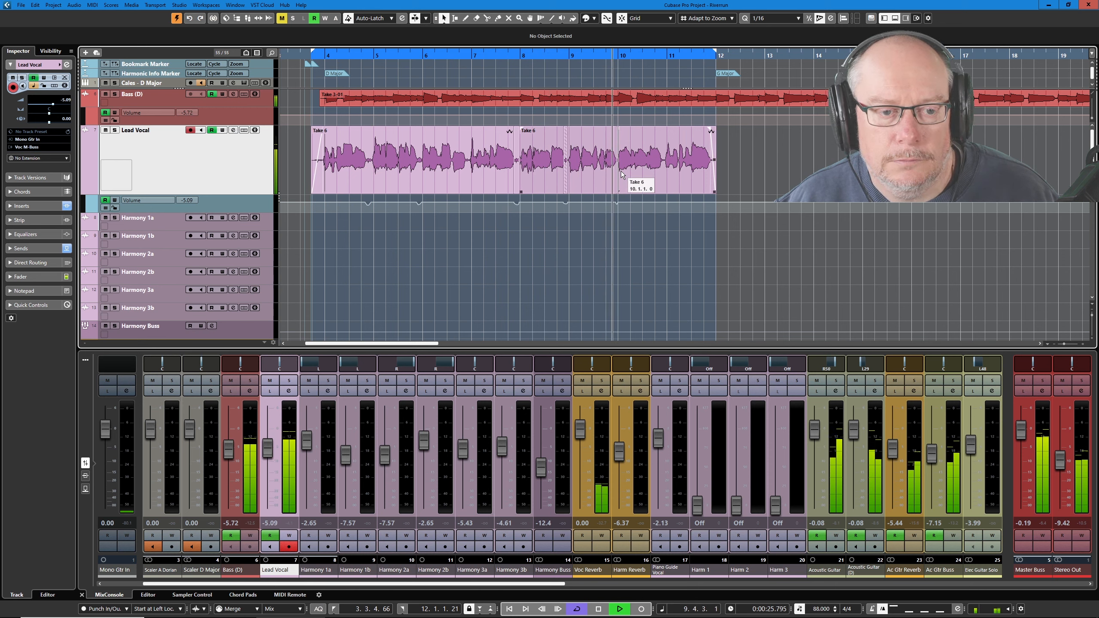
key(space)
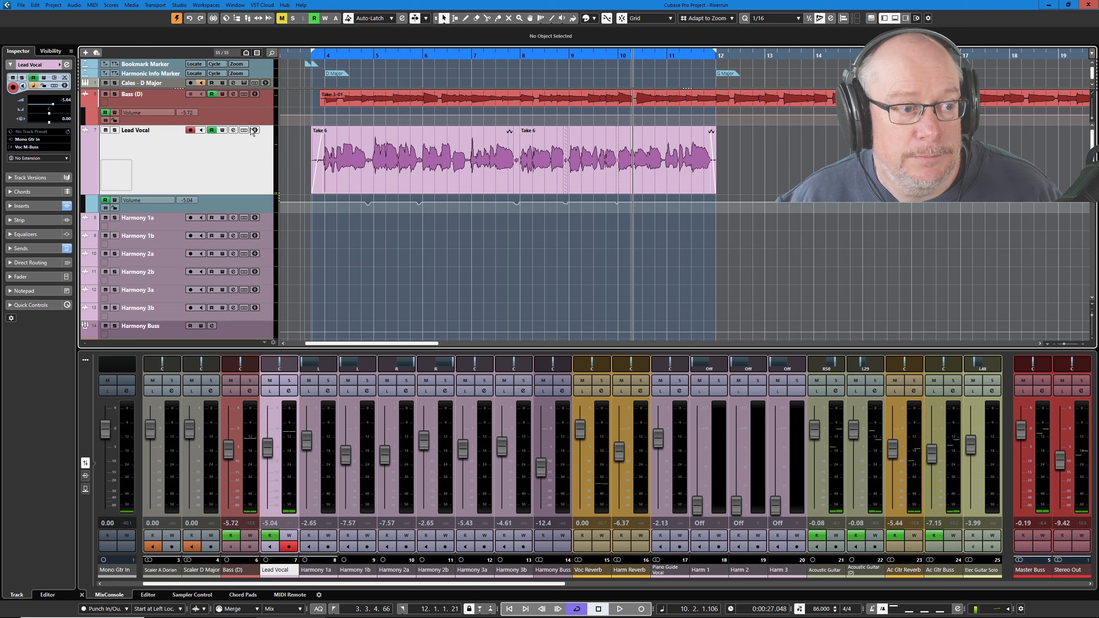
Step: Open the TR5 EQ-81 insert from the Lead Vocal channel settings, solo the track, and reposition the plug-in editor
click(233, 130)
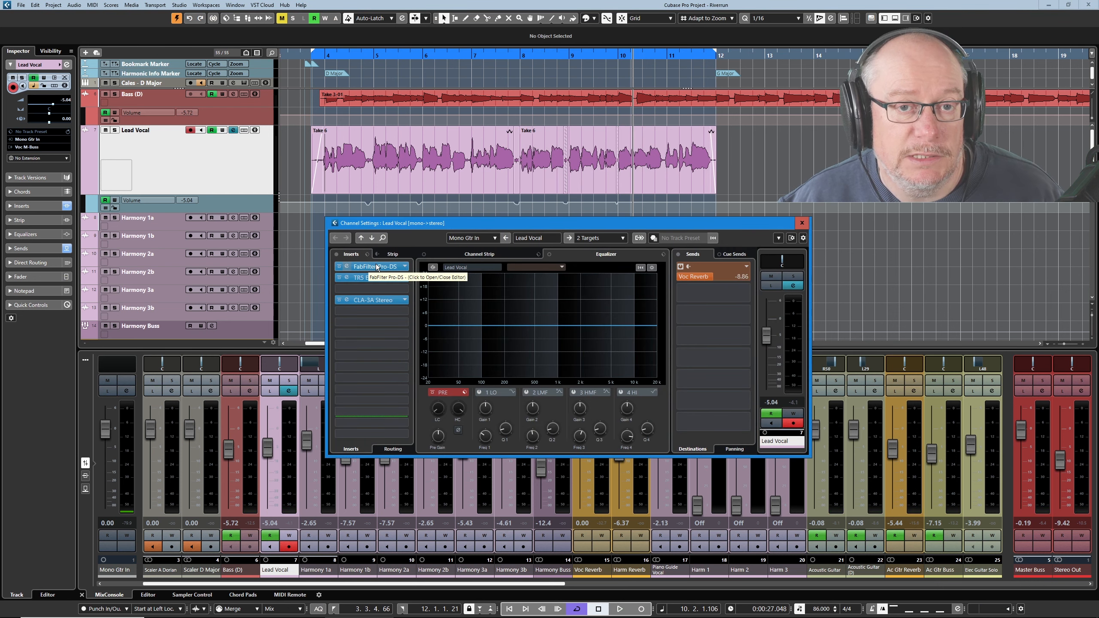
click(375, 278)
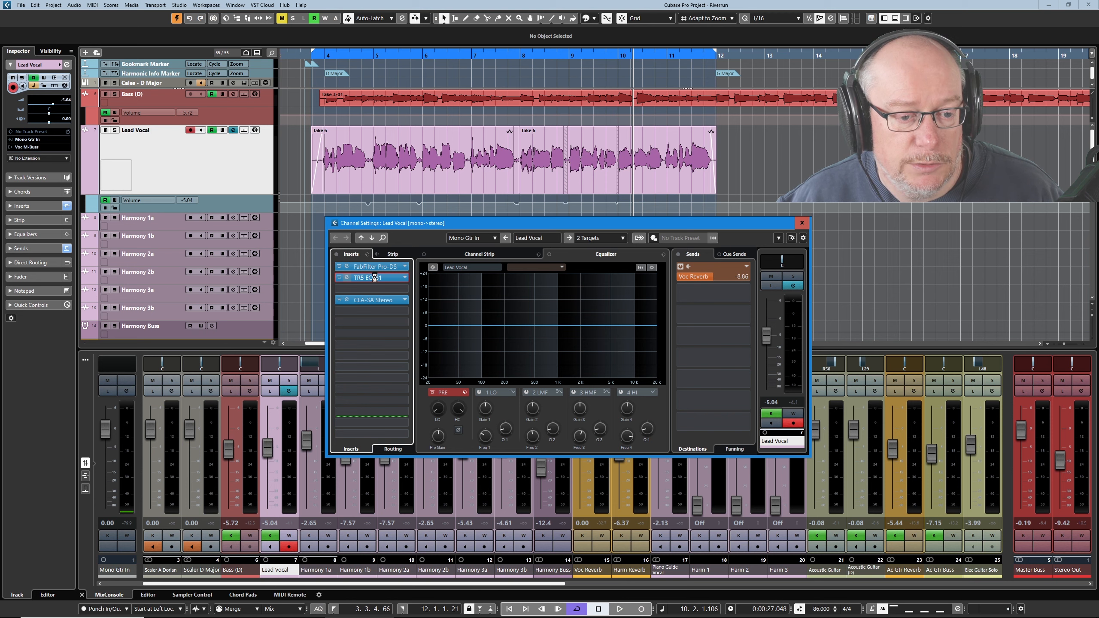
click(375, 277)
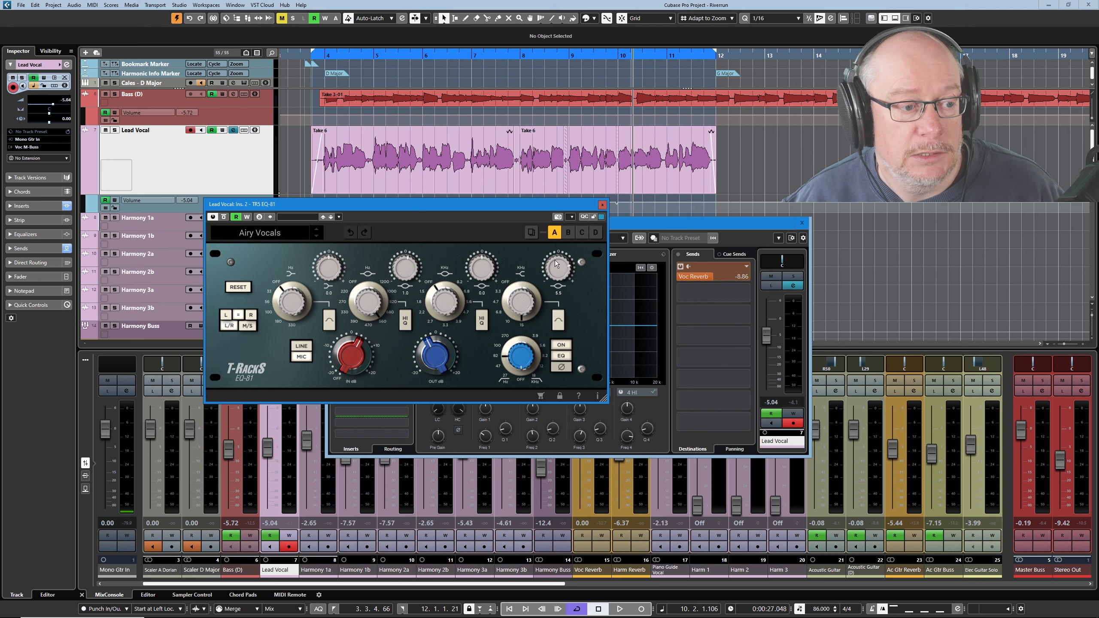
click(115, 131)
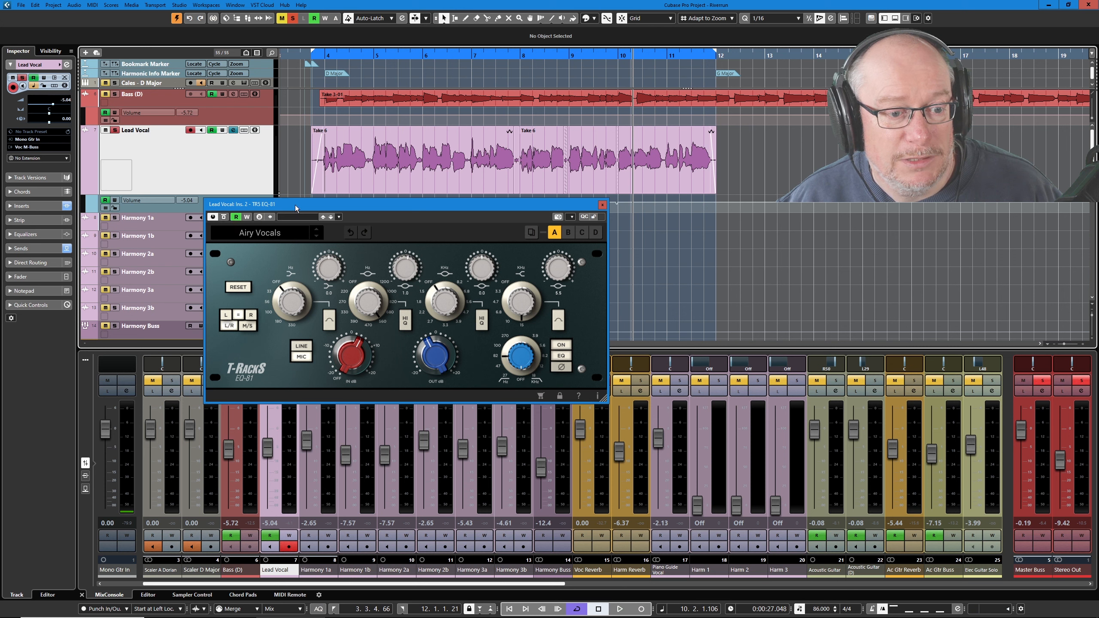
drag(310, 200, 436, 224)
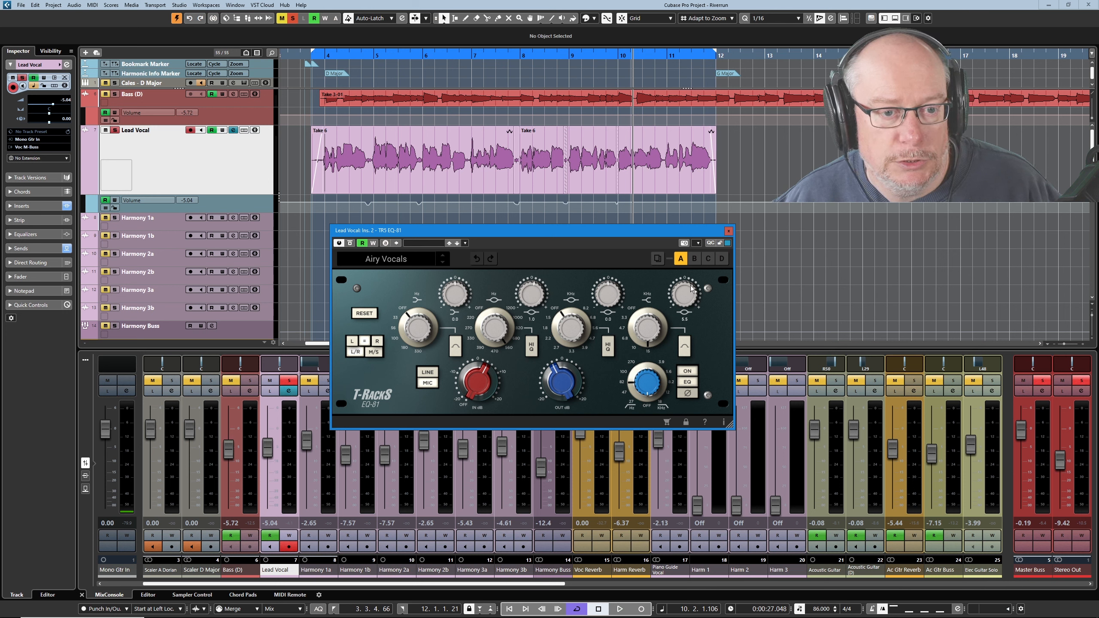
Step: Play the soloed lead vocal through the EQ-81's Airy Vocals preset, stop playback, and close its editor
key(space)
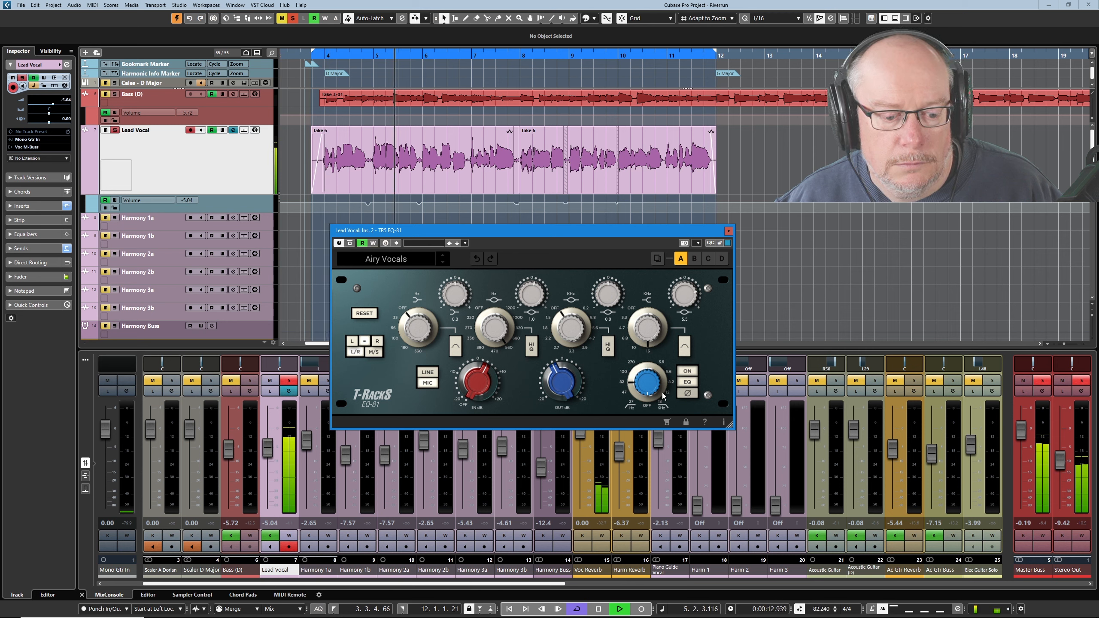
click(597, 608)
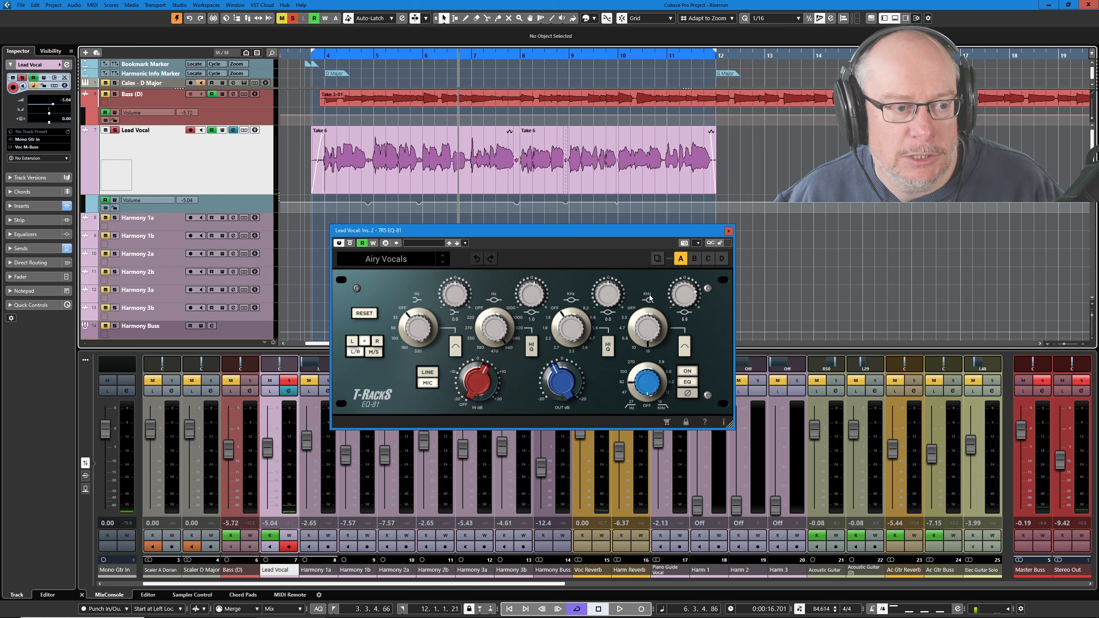
click(729, 232)
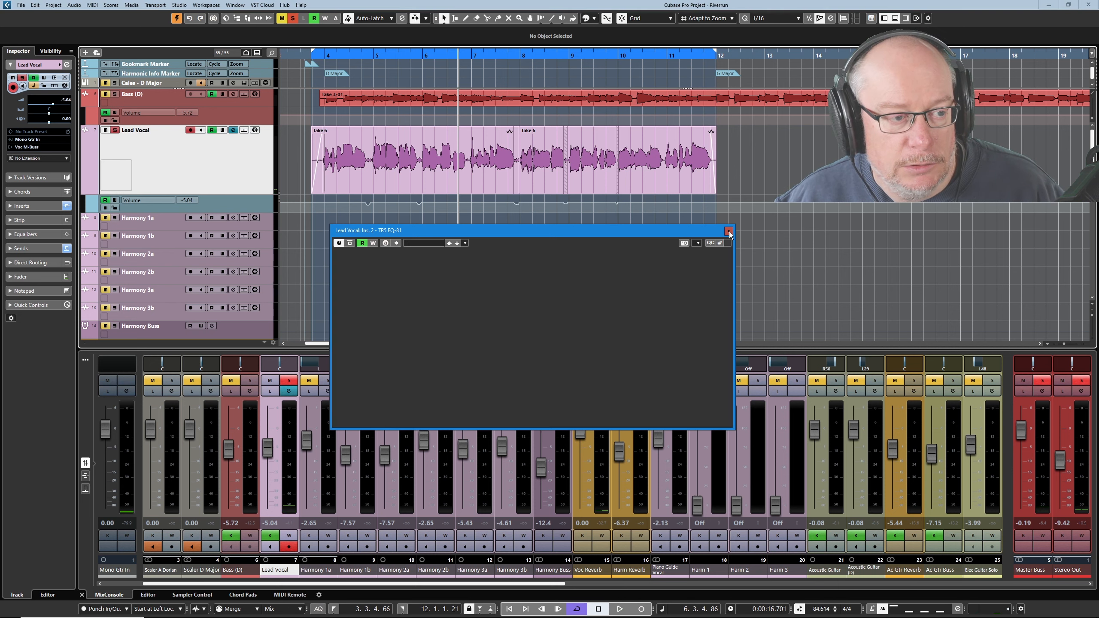
Step: Open the CLA-3A Stereo insert from the Lead Vocal channel settings and move its editor beside the insert list
click(234, 131)
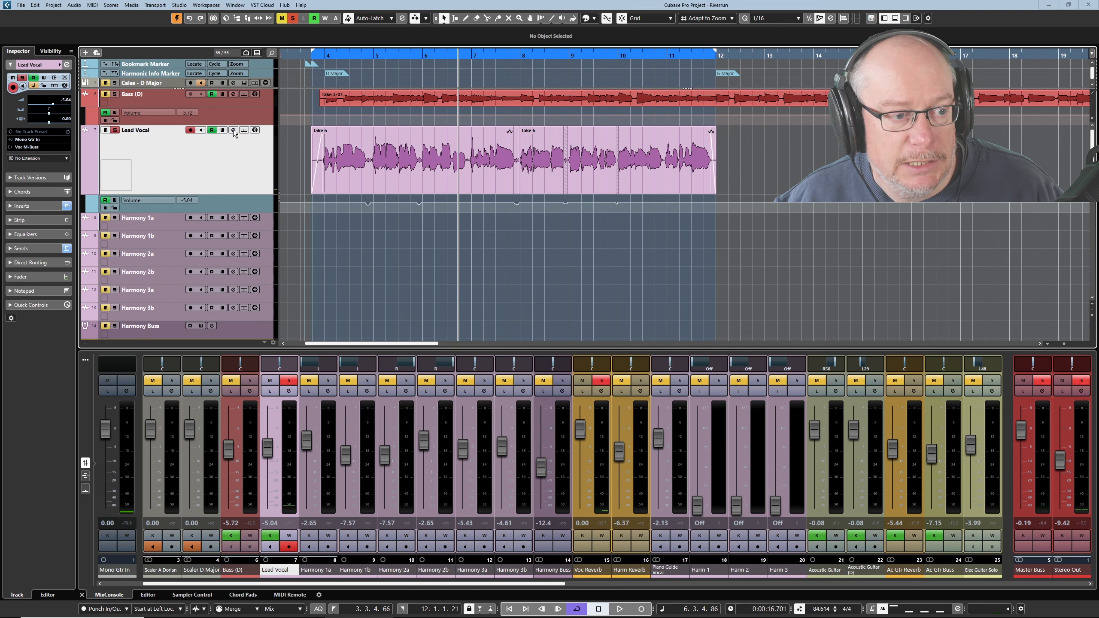
click(368, 300)
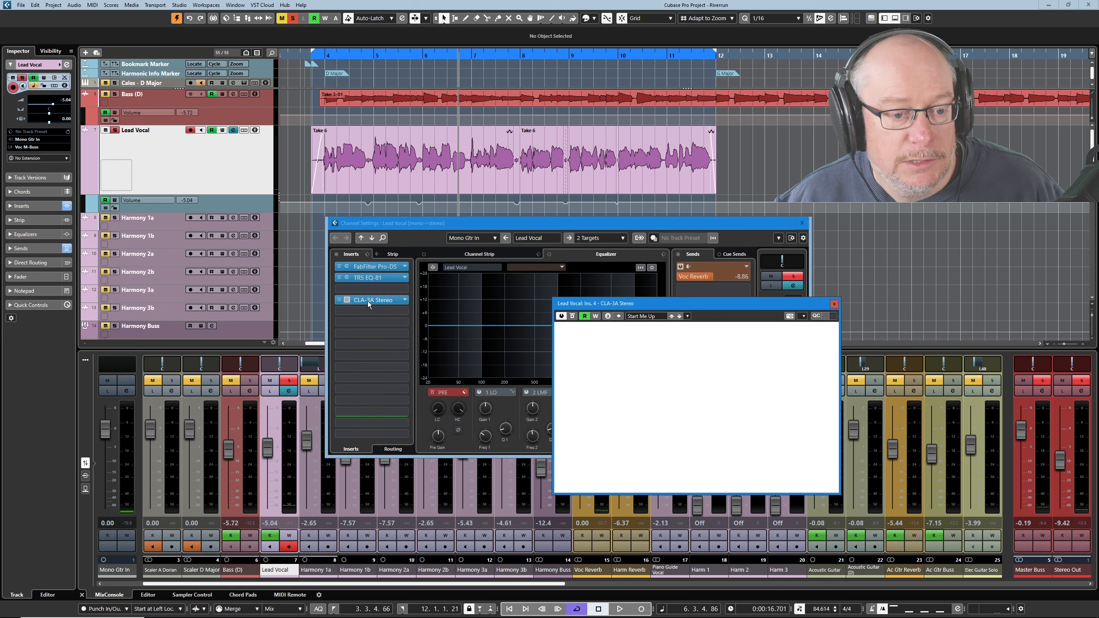
drag(716, 304, 593, 269)
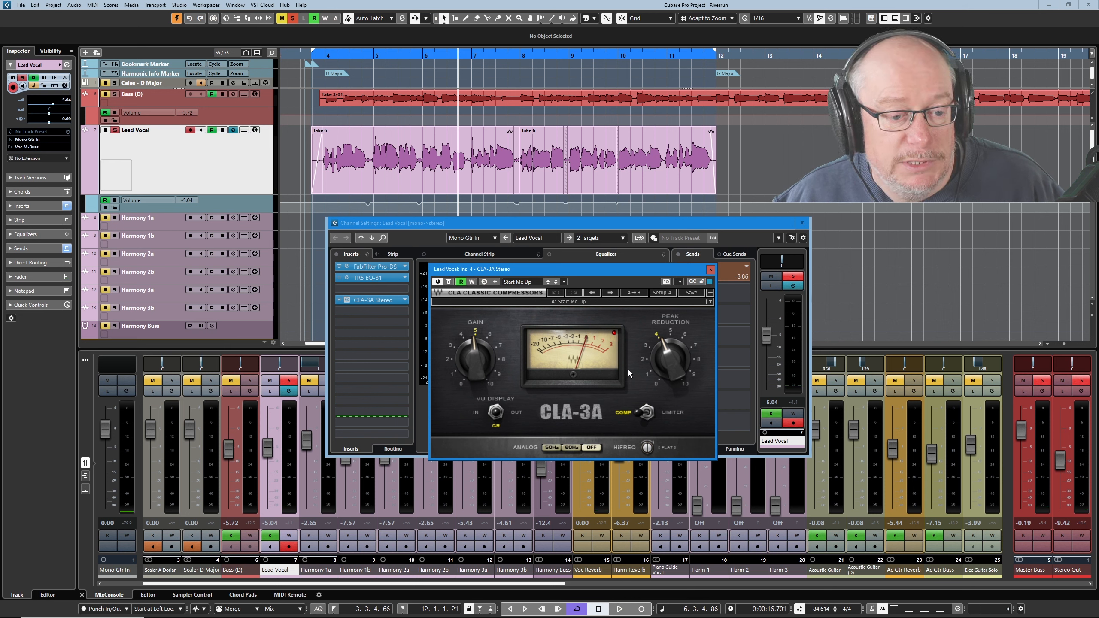
Step: Compare the lead vocal with the CLA-3A bypassed and active during playback, and close its editor after stopping
key(space)
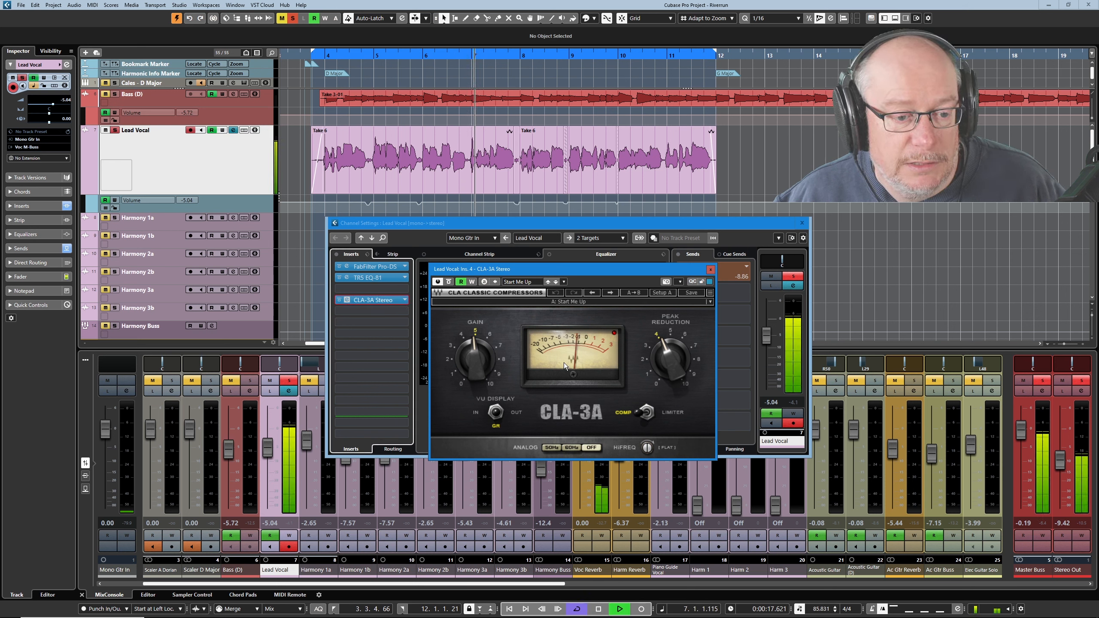
click(448, 282)
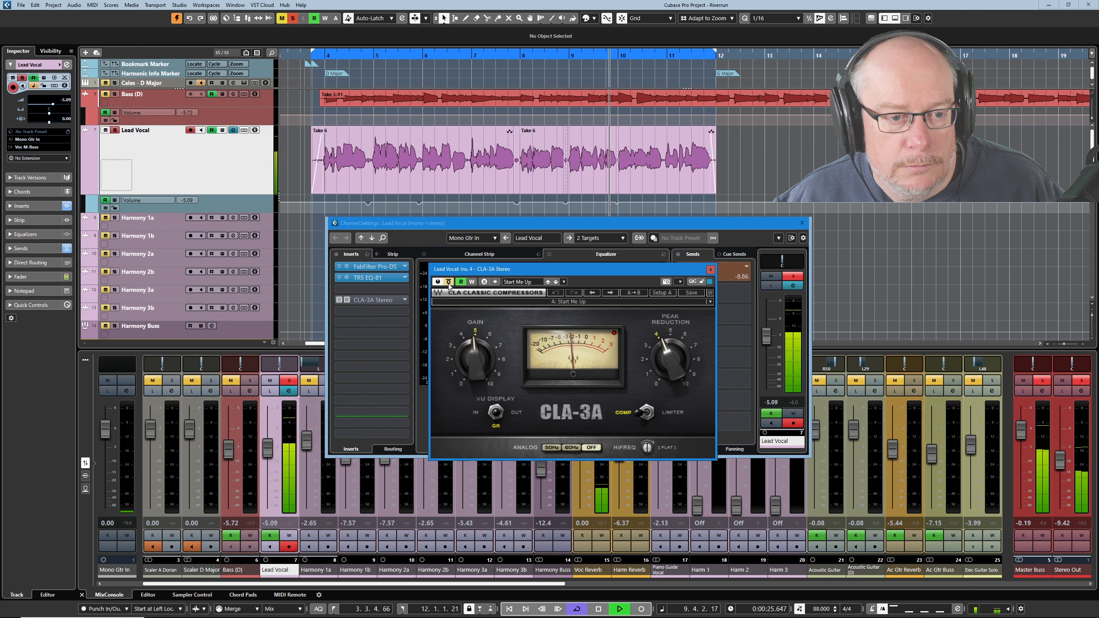
click(448, 282)
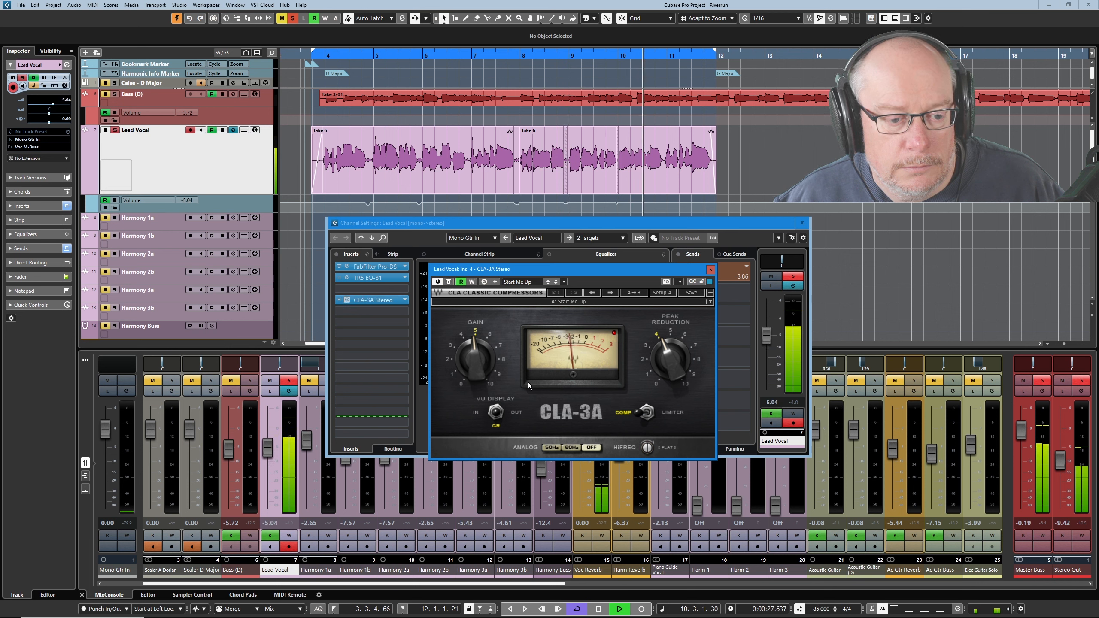
click(598, 610)
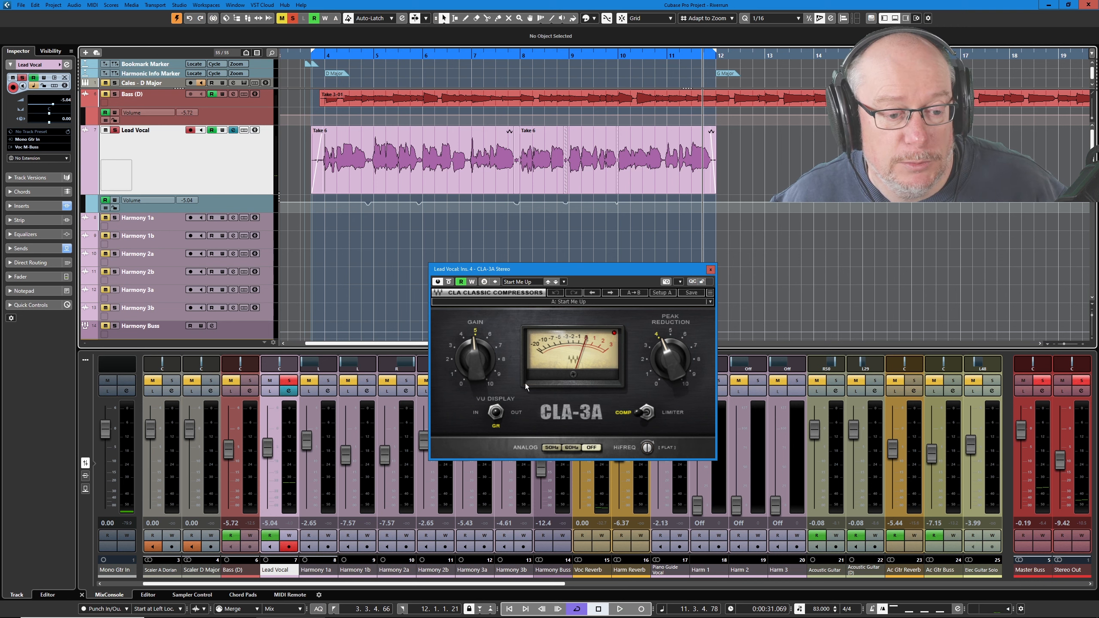
click(711, 270)
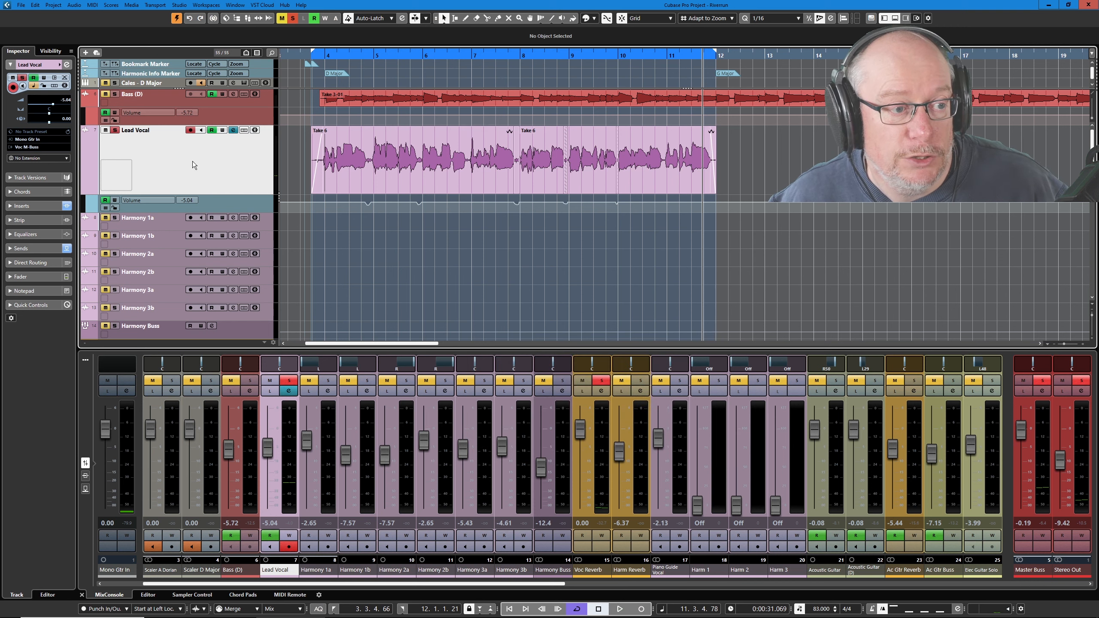
Step: Open the Voc Reverb channel settings and play the soloed lead vocal through its EchoBoy, FabFilter Pro-R and Pro-C 2 inserts before stopping playback
scroll(208, 236, down, 4)
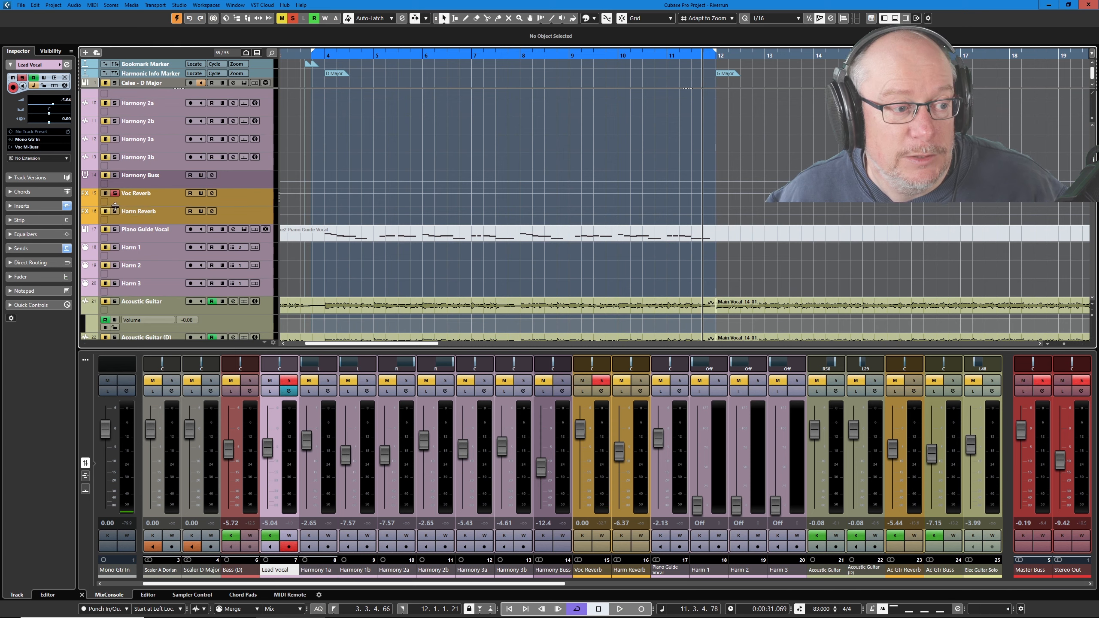
click(129, 199)
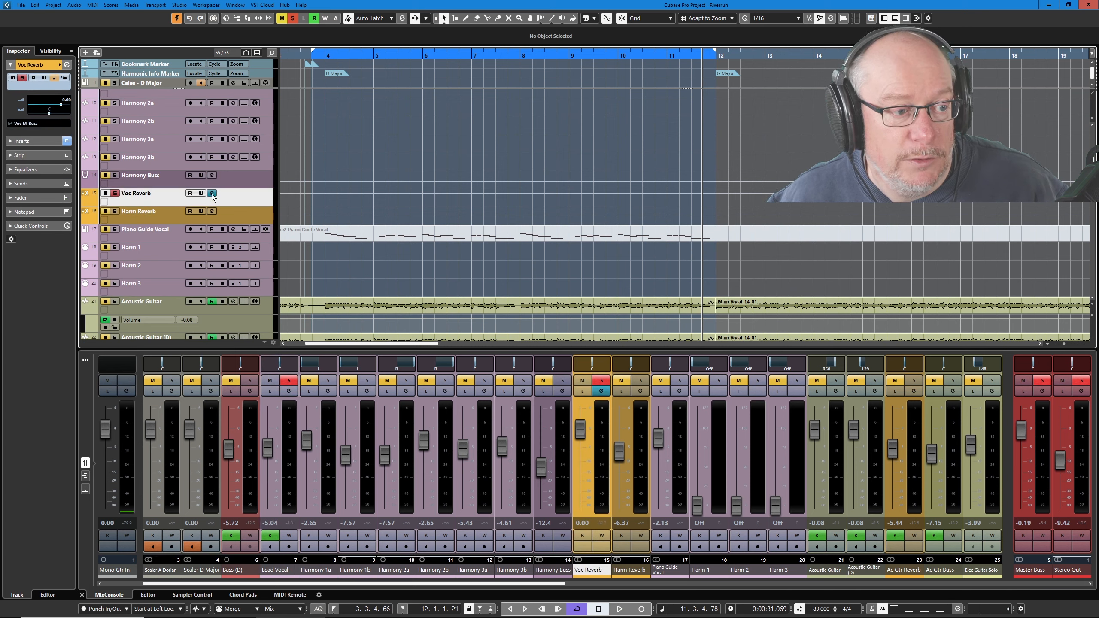
click(212, 193)
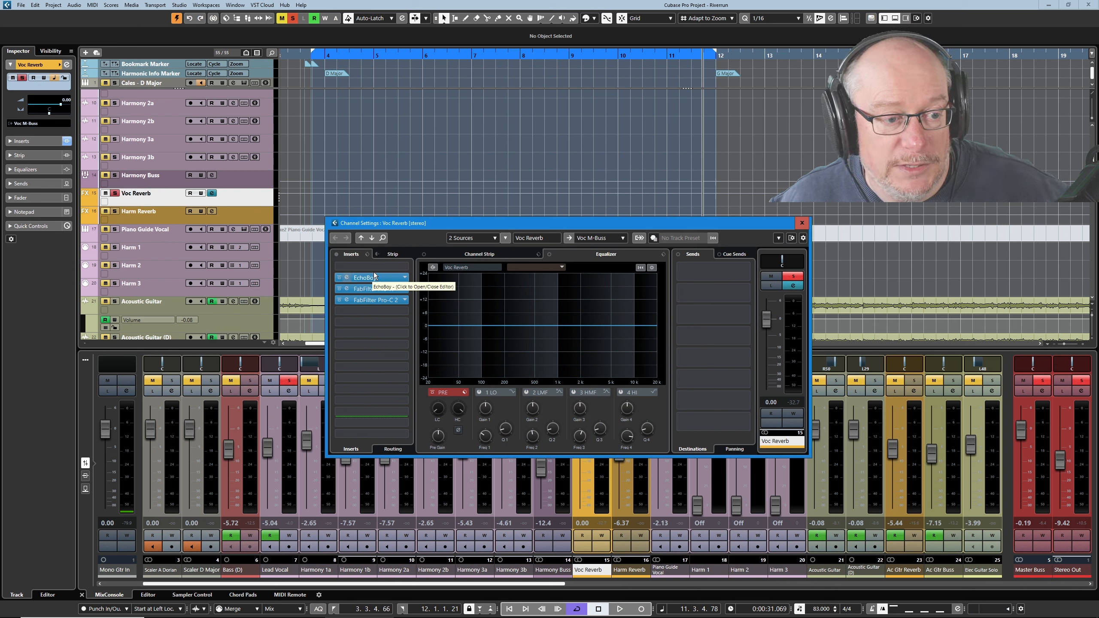
key(space)
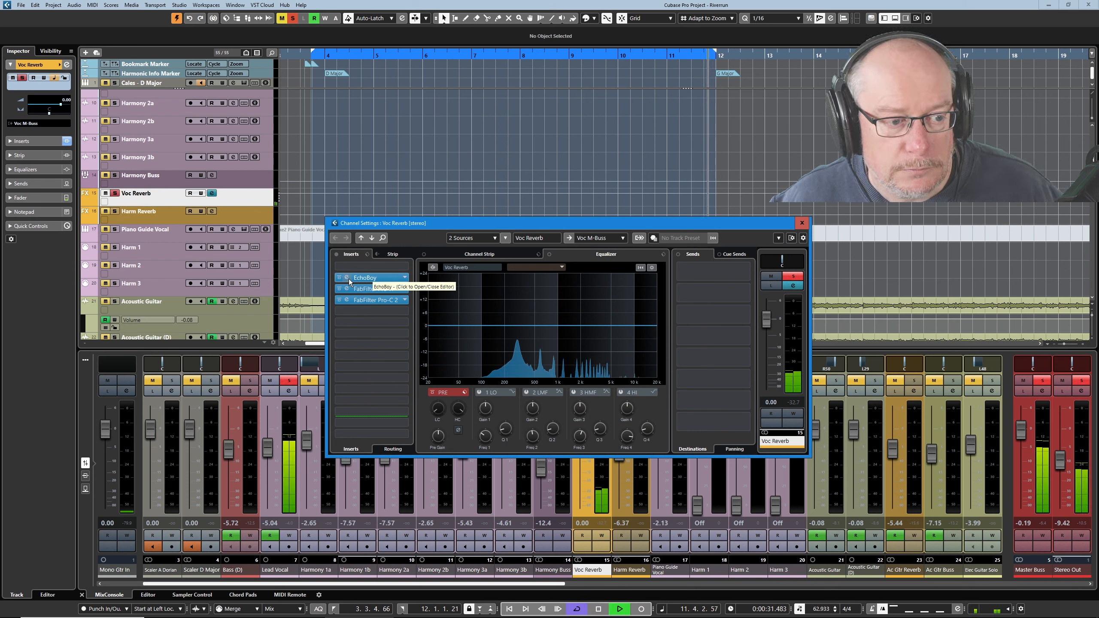
click(599, 610)
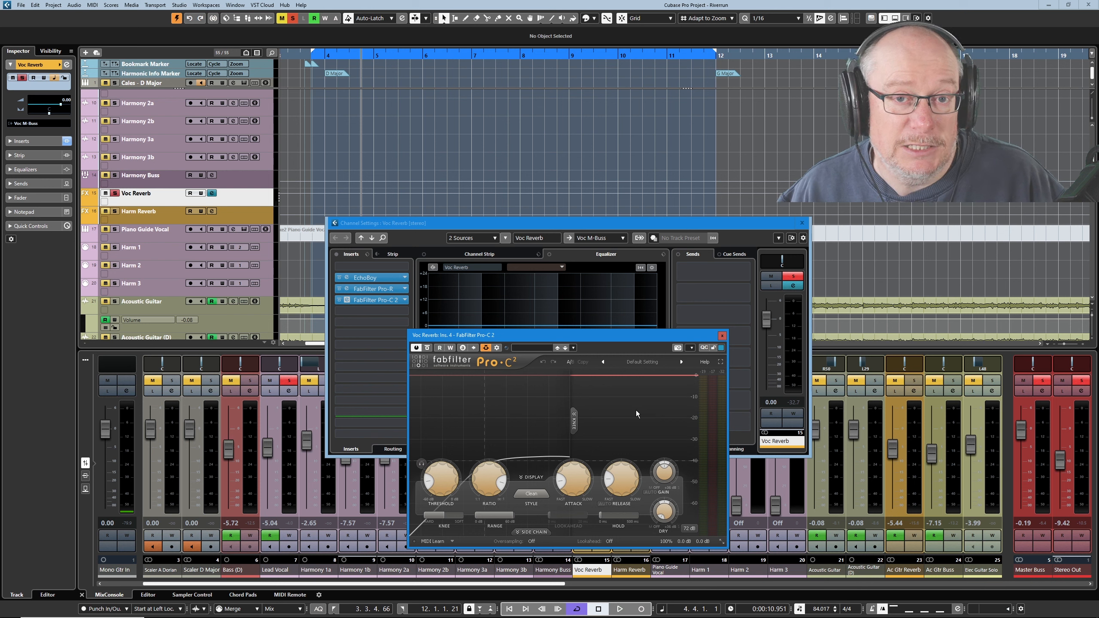
Step: Switch off the FabFilter Pro-R and Pro-C 2 inserts on Voc Reverb and audition the lead vocal with only EchoBoy active
click(338, 289)
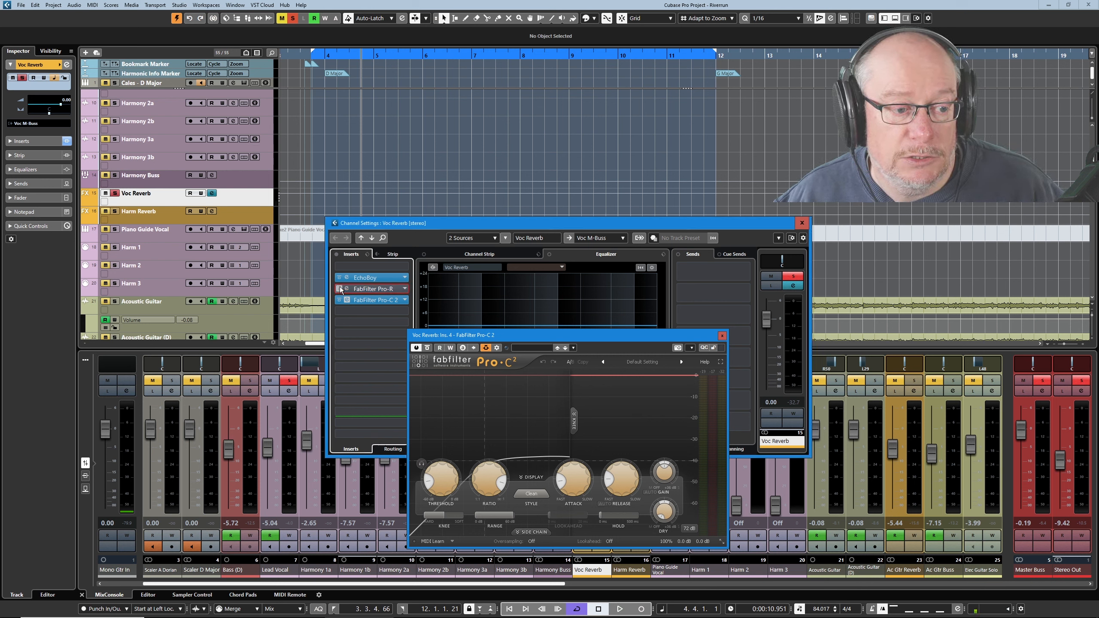
click(339, 300)
key(space)
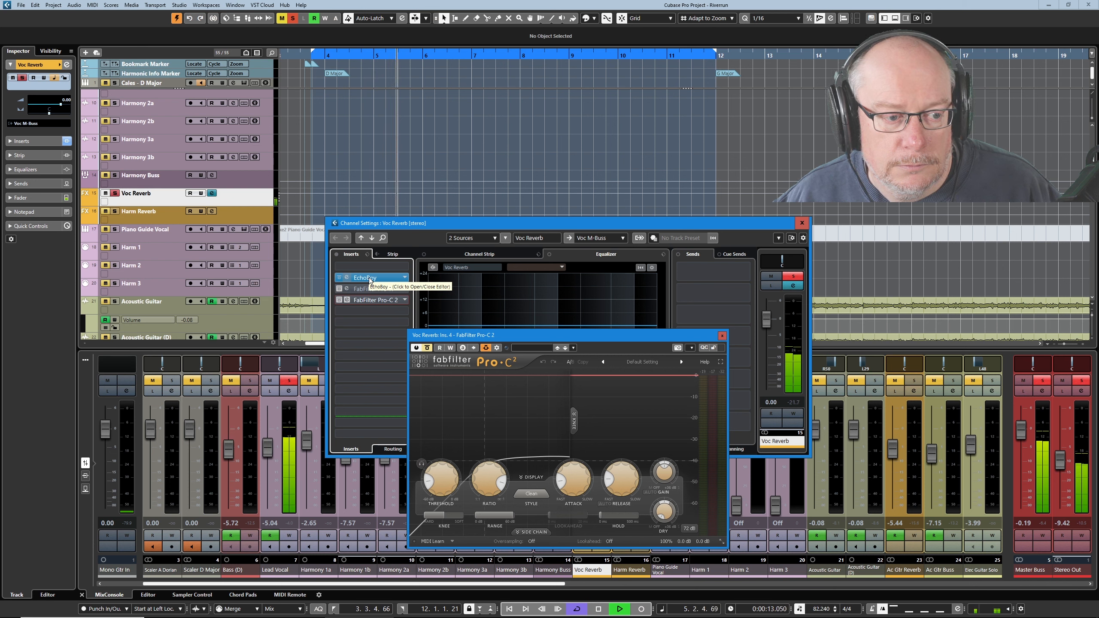
key(space)
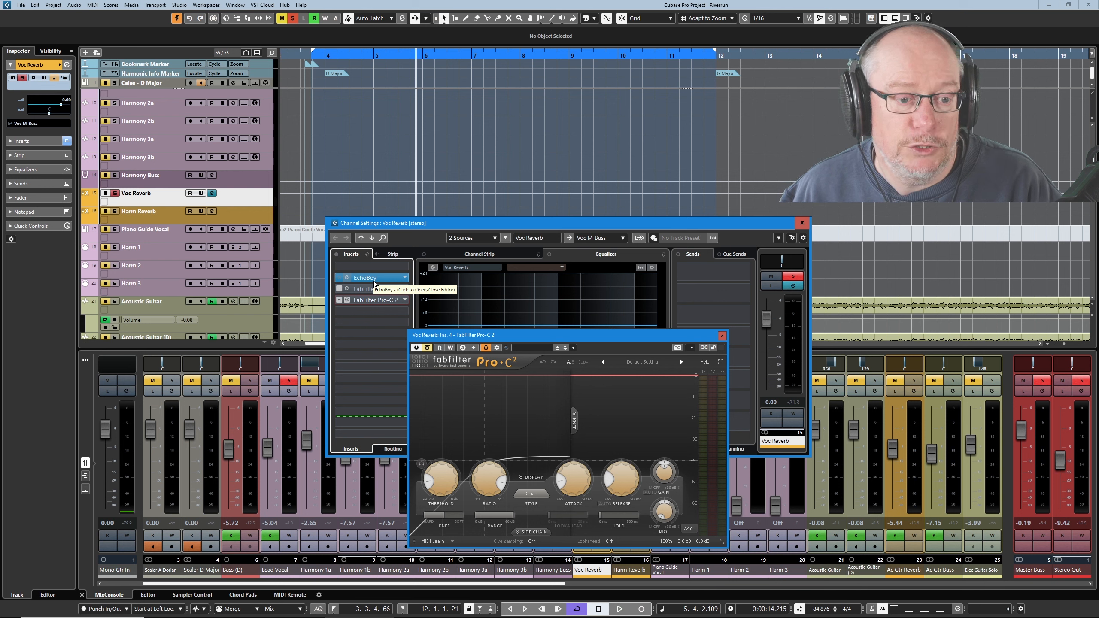
Step: Close the FabFilter Pro-C 2 editor and the Voc Reverb channel settings, and return to the Lead Vocal track in the project view
click(723, 337)
click(802, 223)
scroll(592, 111, up, 4)
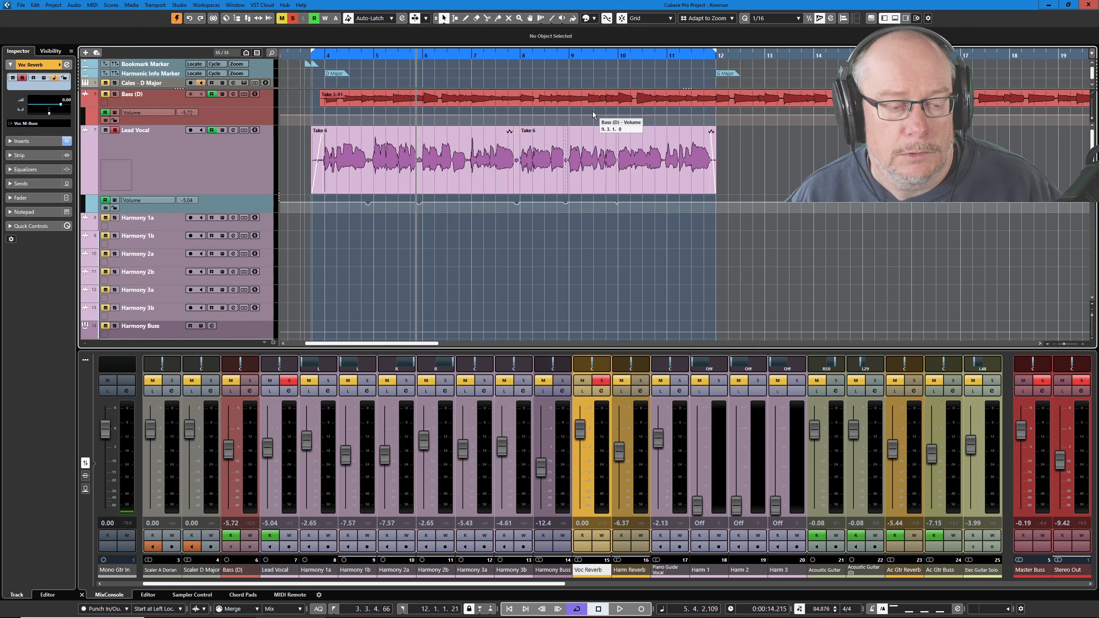